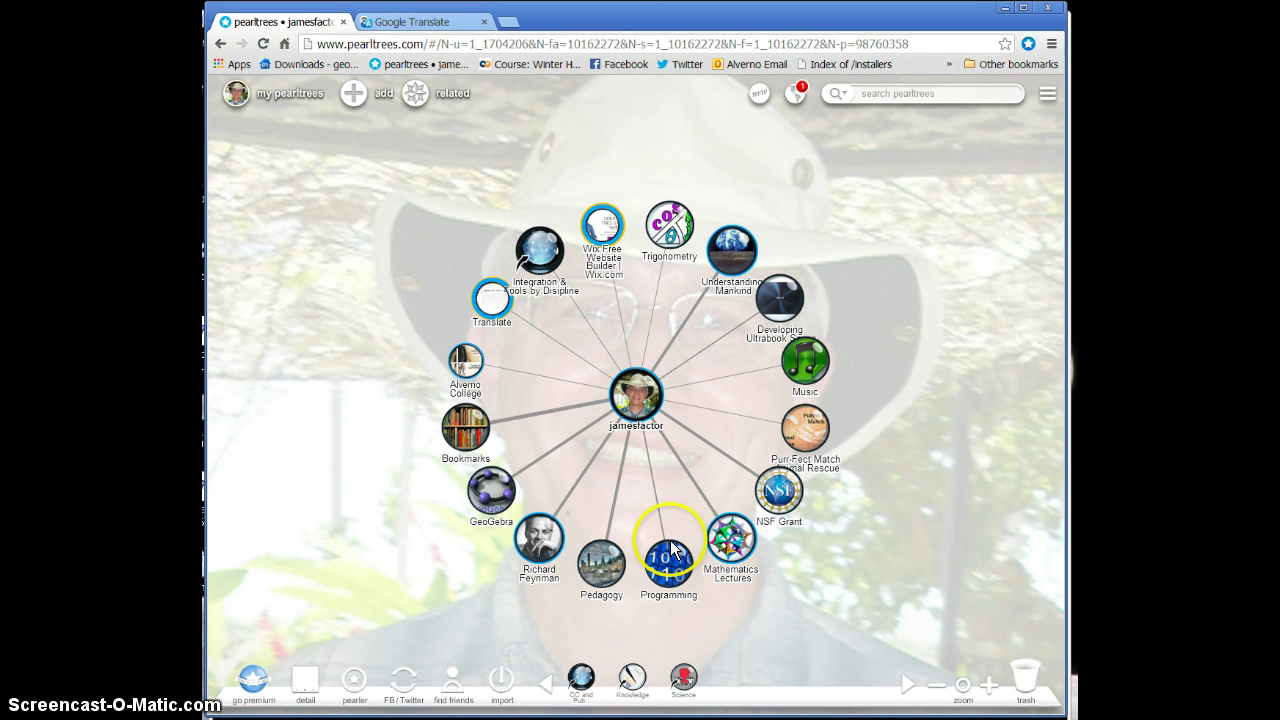
Look over the collections and pearls around the home pearltree, including Music, Trigonometry, Translate, Bookmarks and Programming
click(731, 541)
click(778, 490)
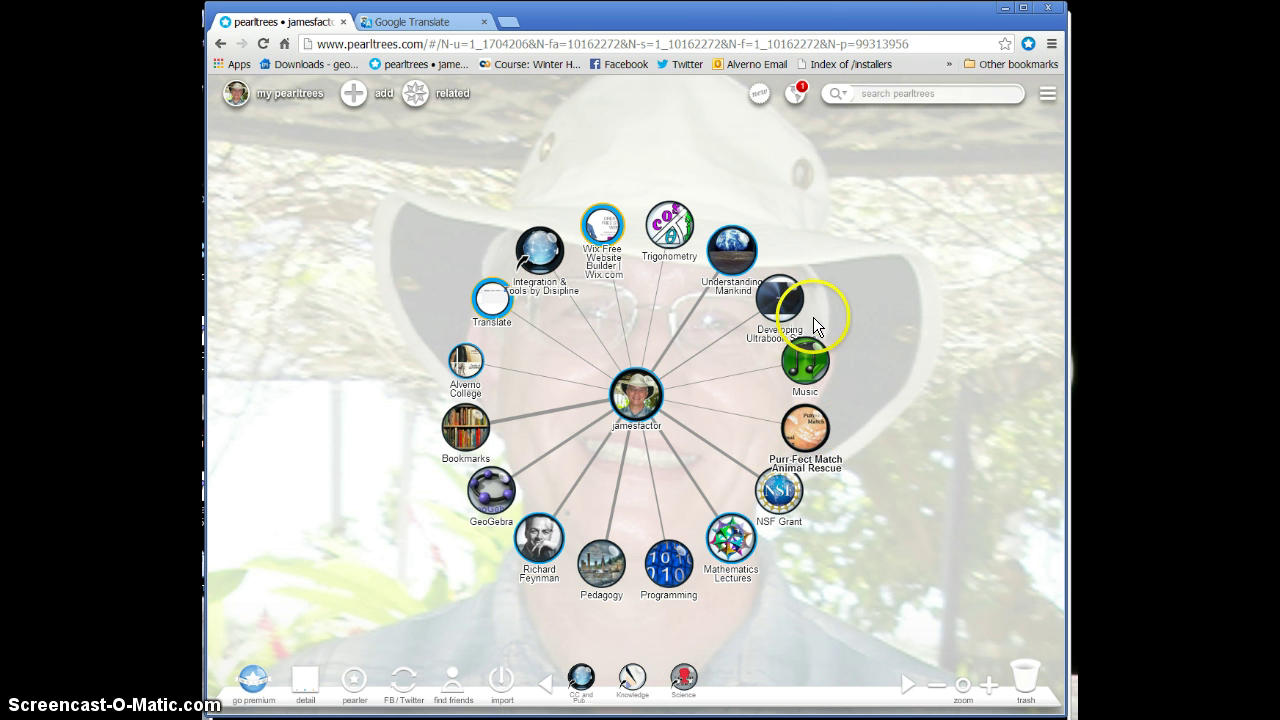
click(803, 360)
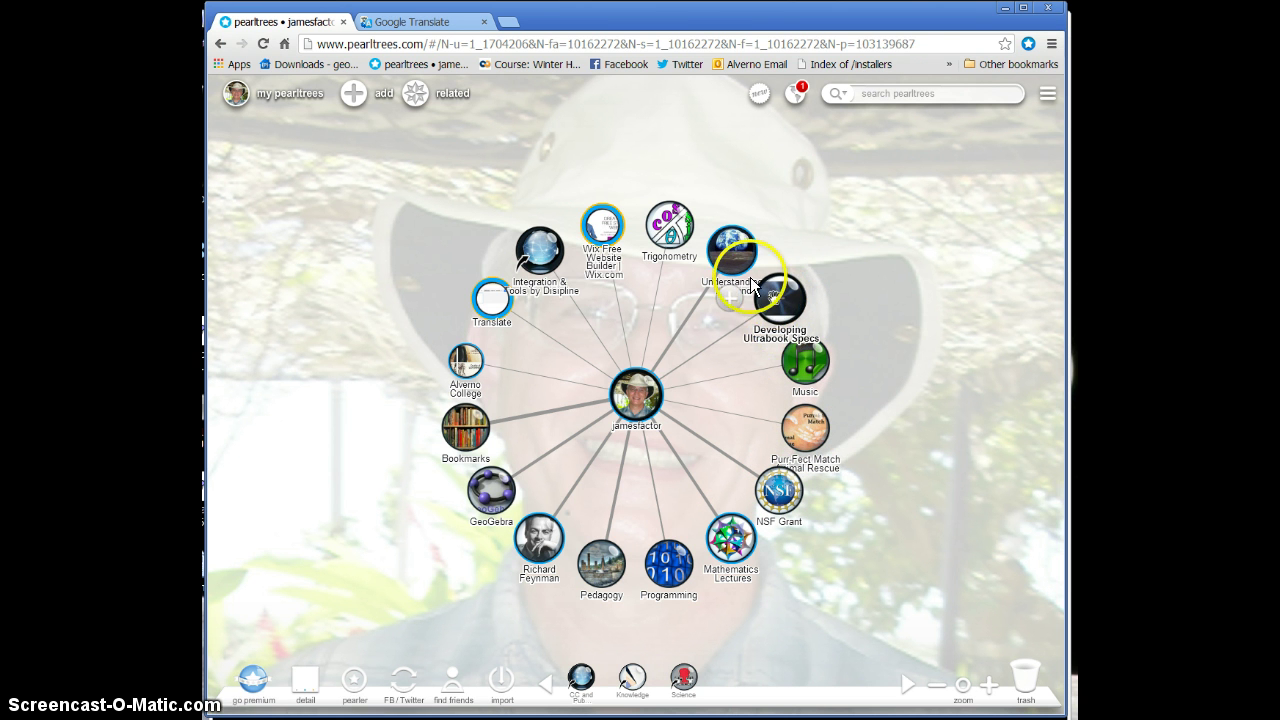
click(670, 225)
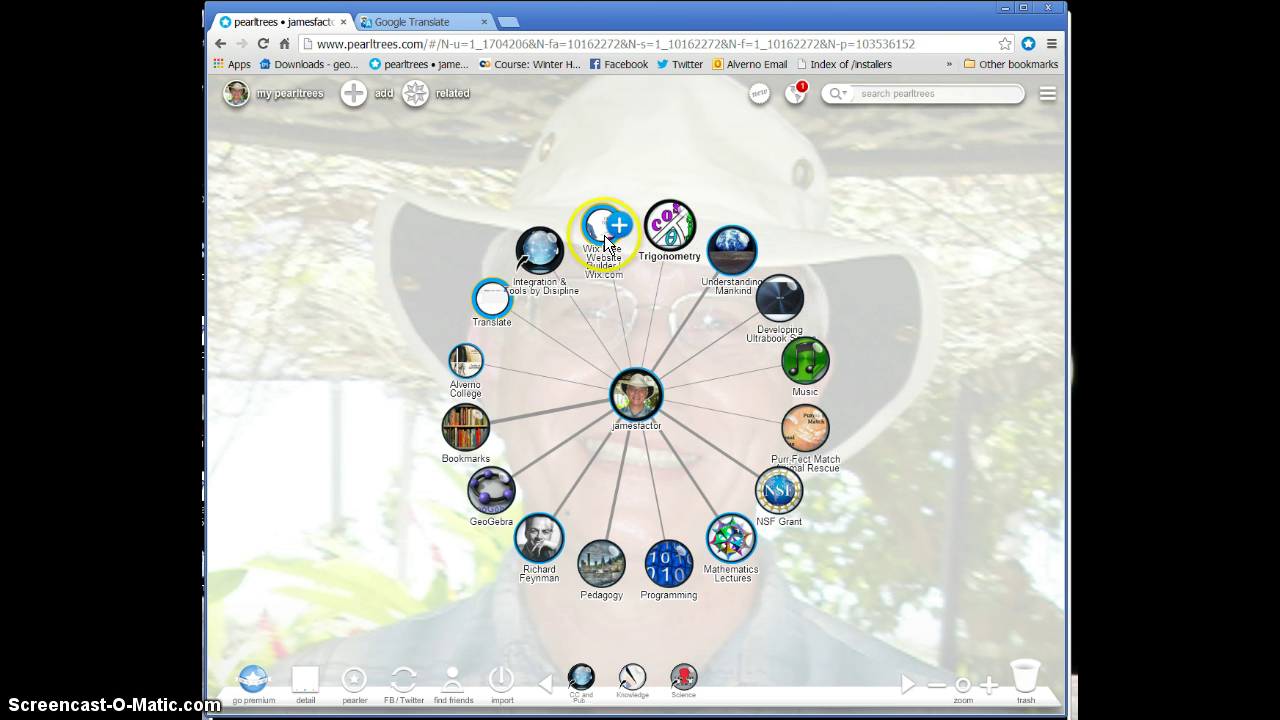
click(545, 258)
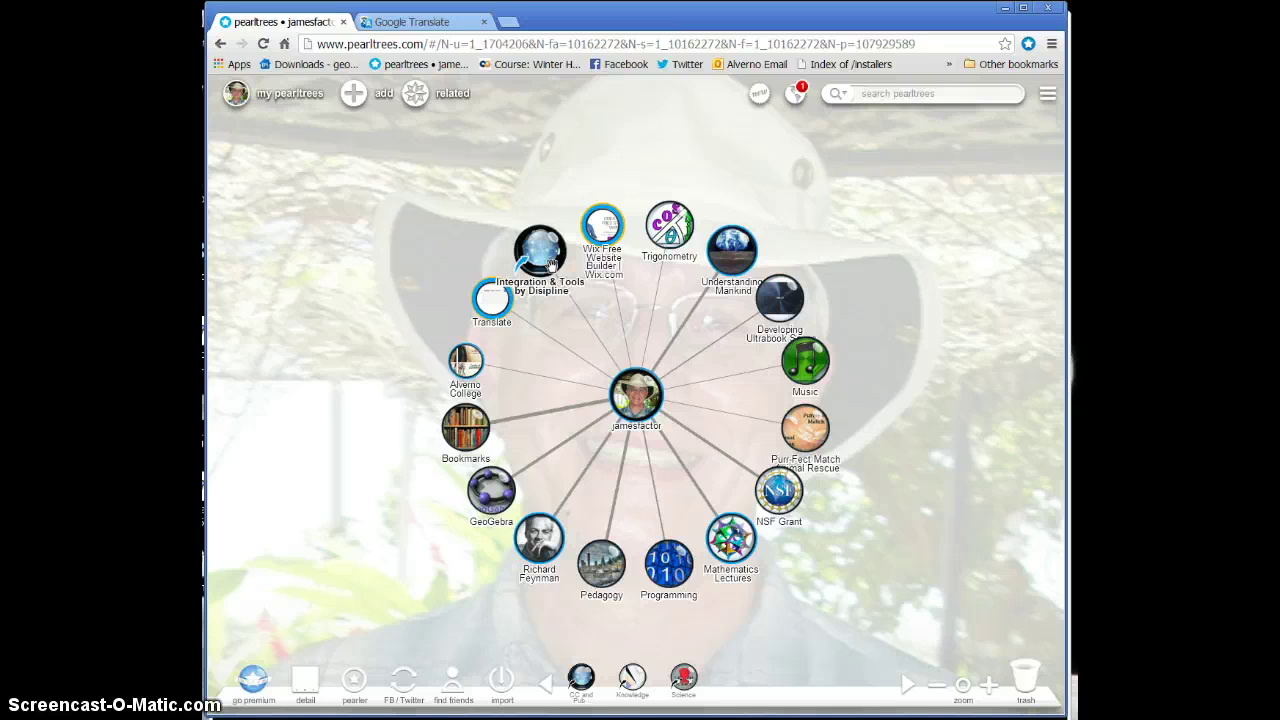
click(488, 304)
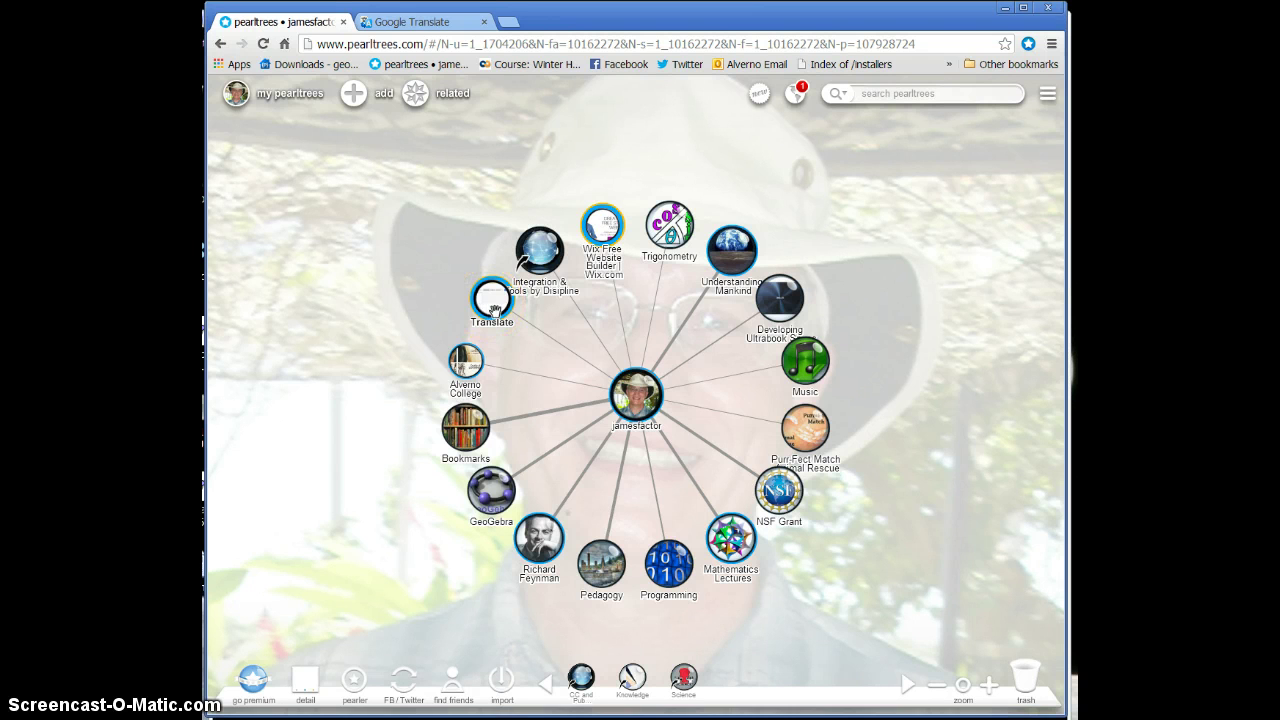
click(468, 367)
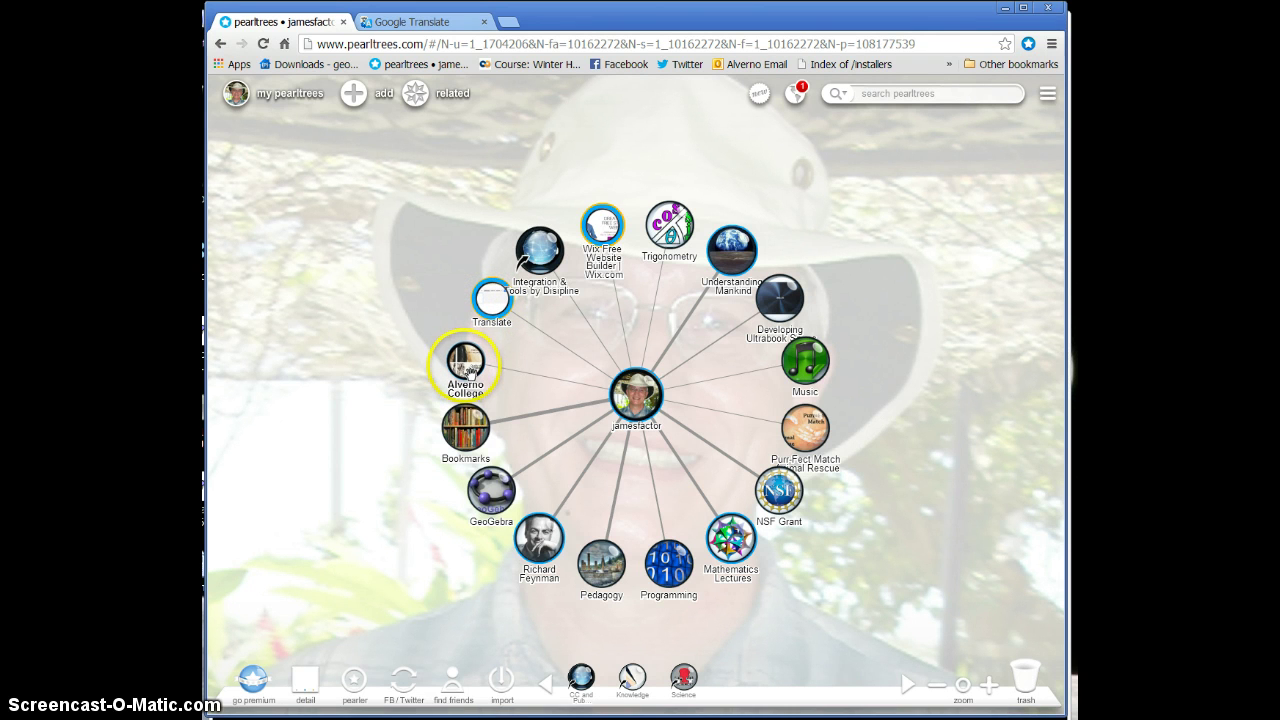
click(466, 432)
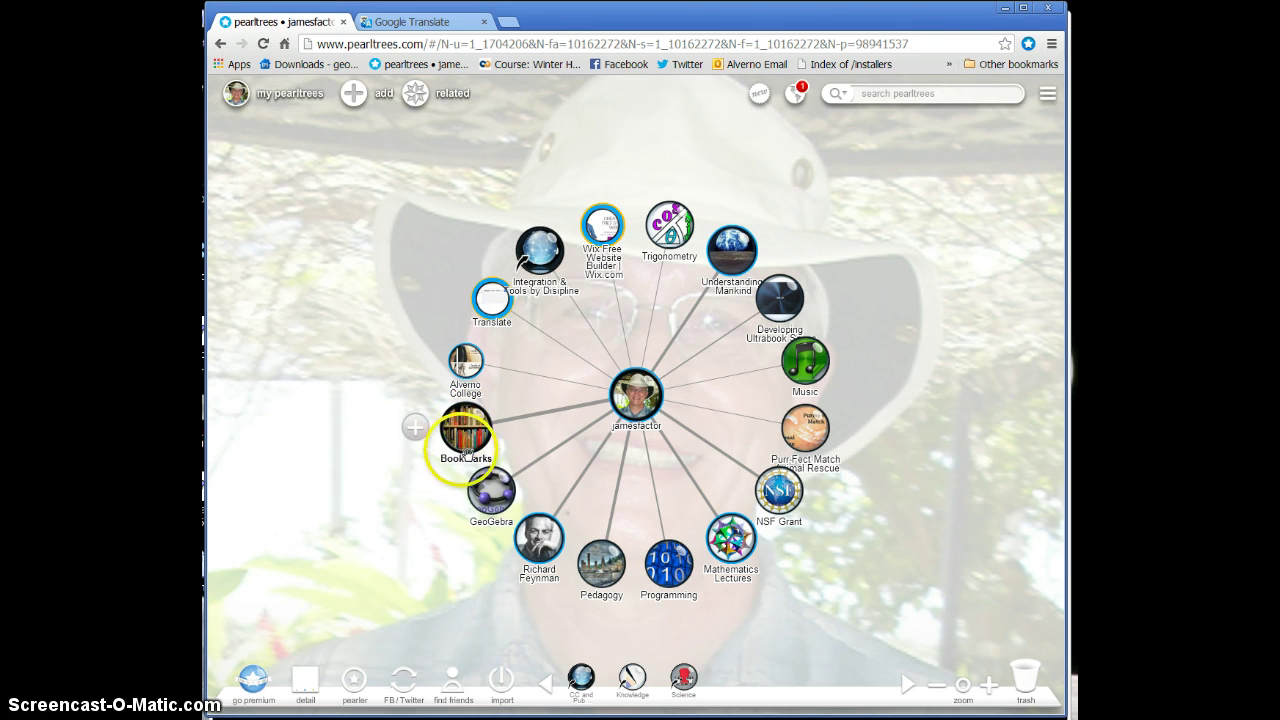
click(541, 544)
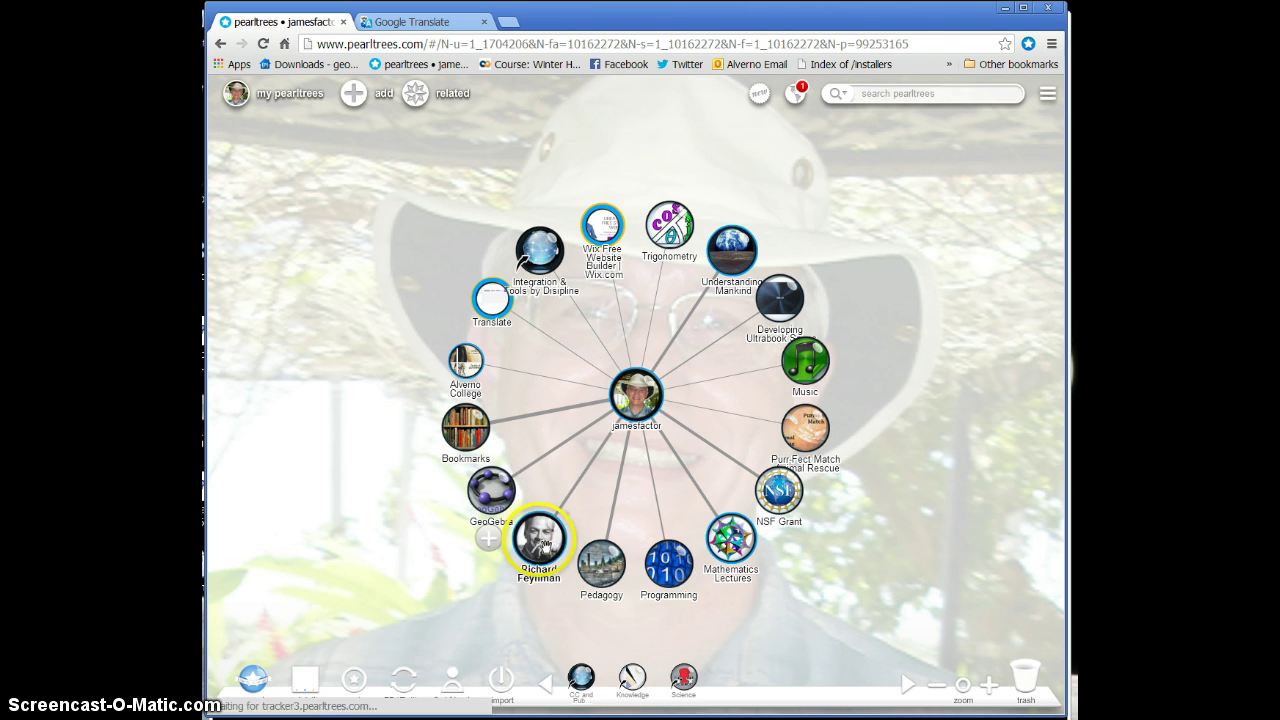
click(601, 563)
click(672, 563)
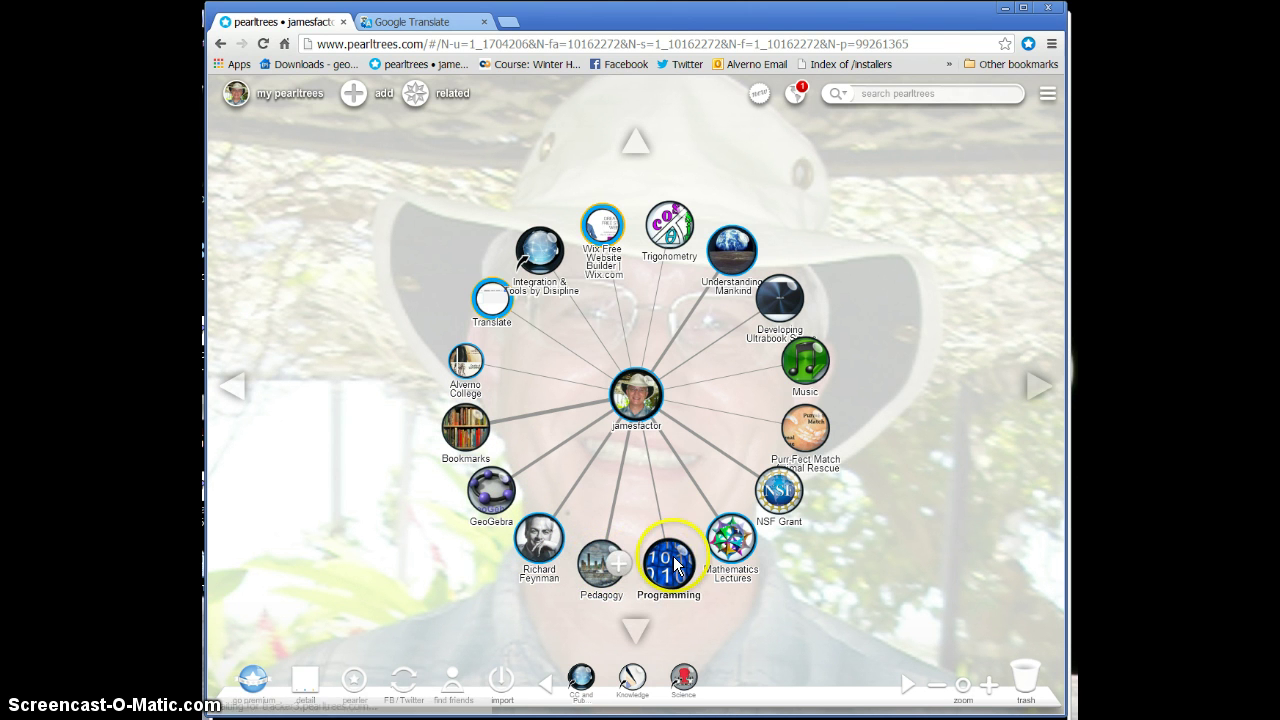
click(731, 540)
Expand the Pedagogy collection from the home pearltree and open it as the central collection
click(602, 565)
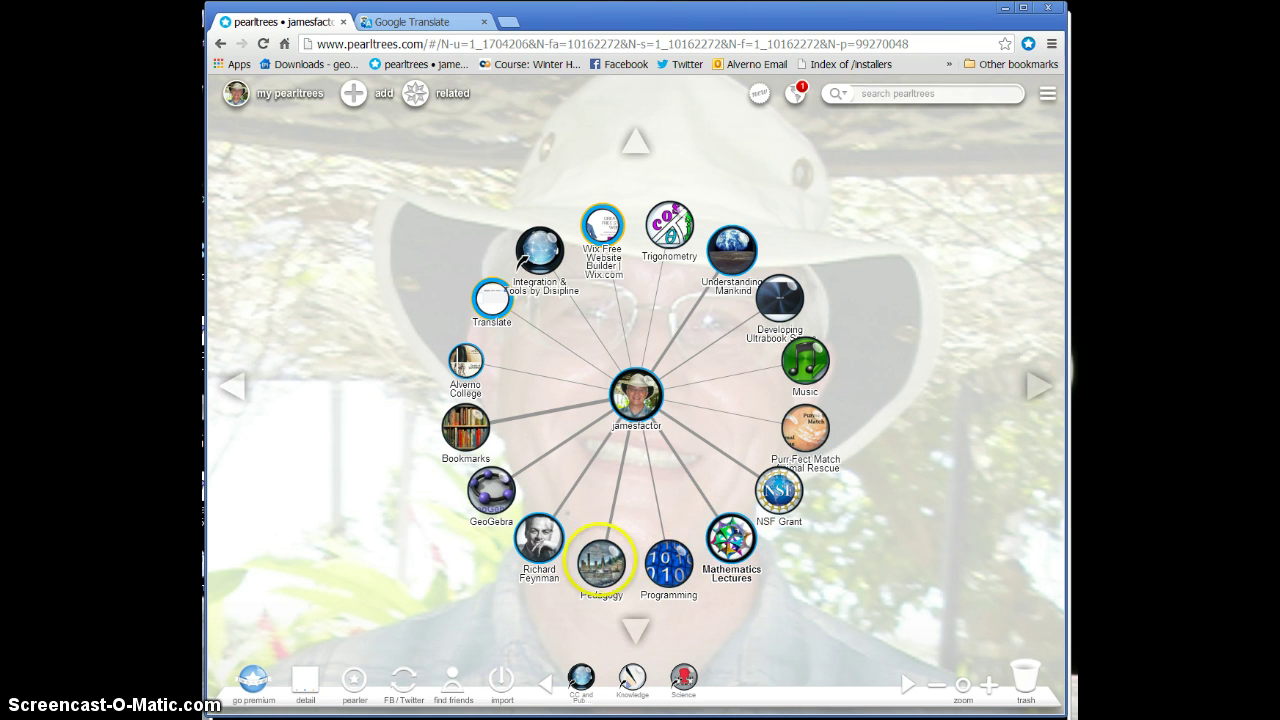
click(605, 567)
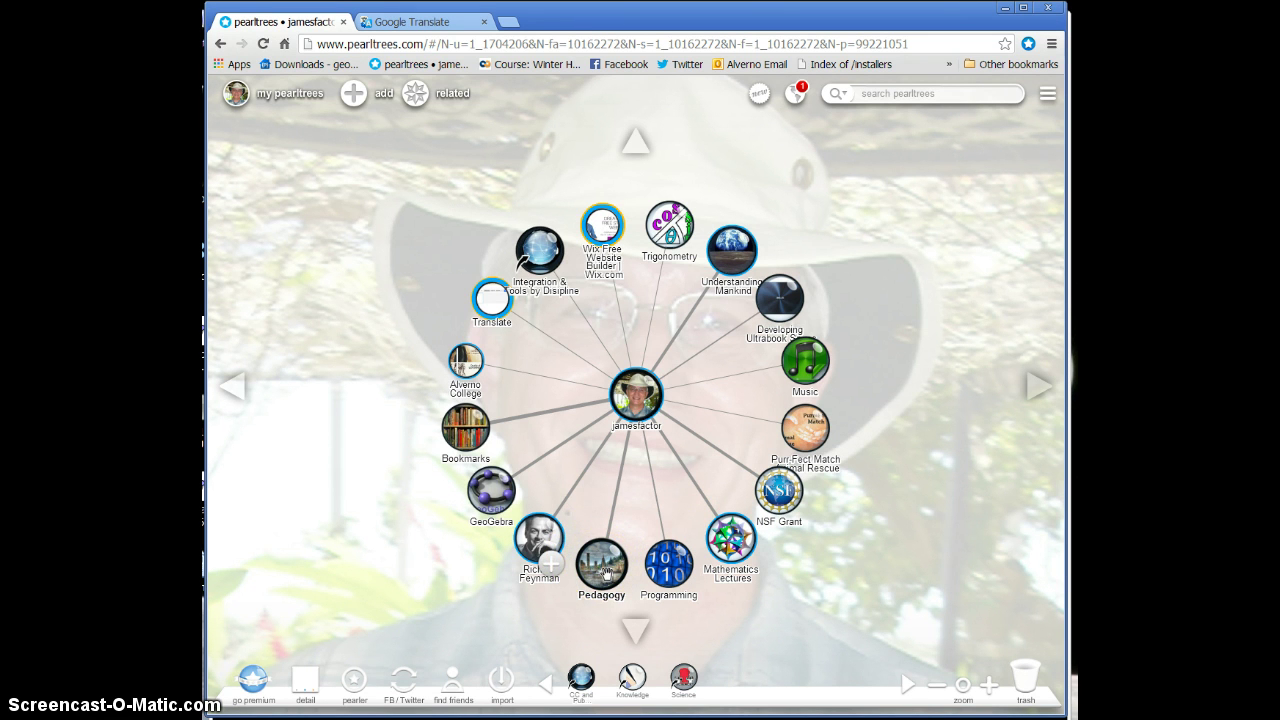
click(550, 566)
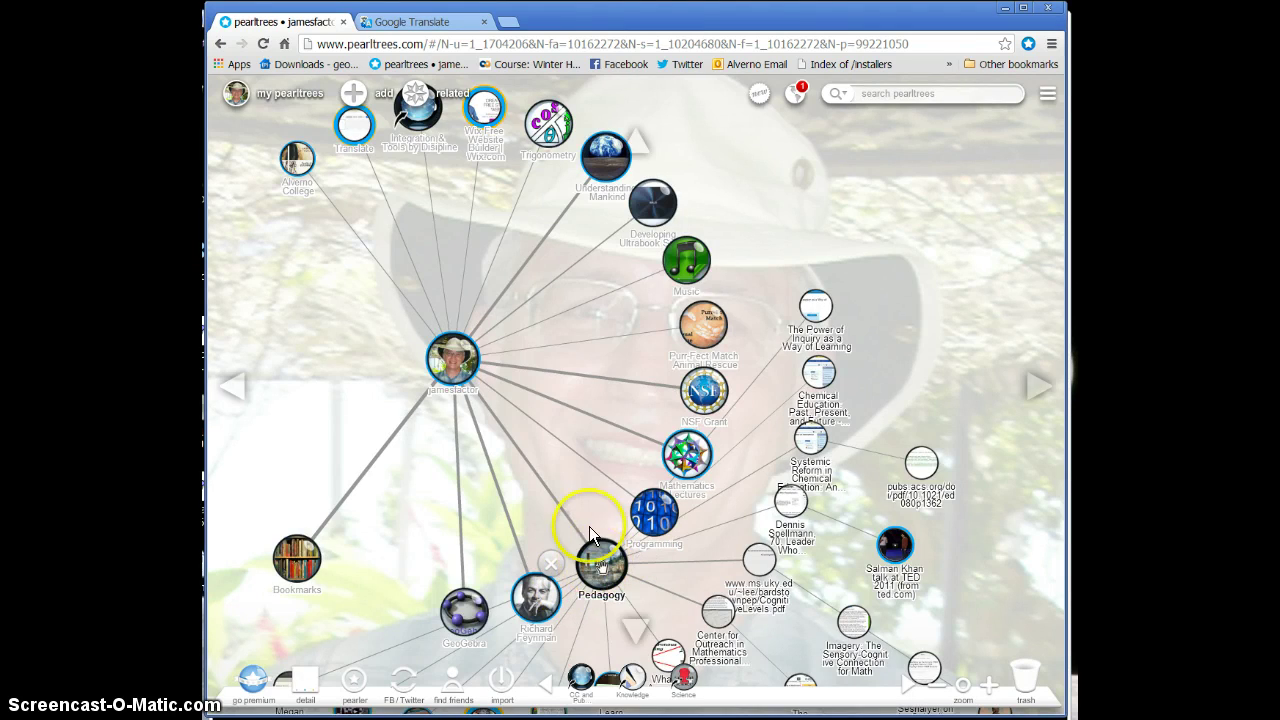
drag(585, 508, 632, 345)
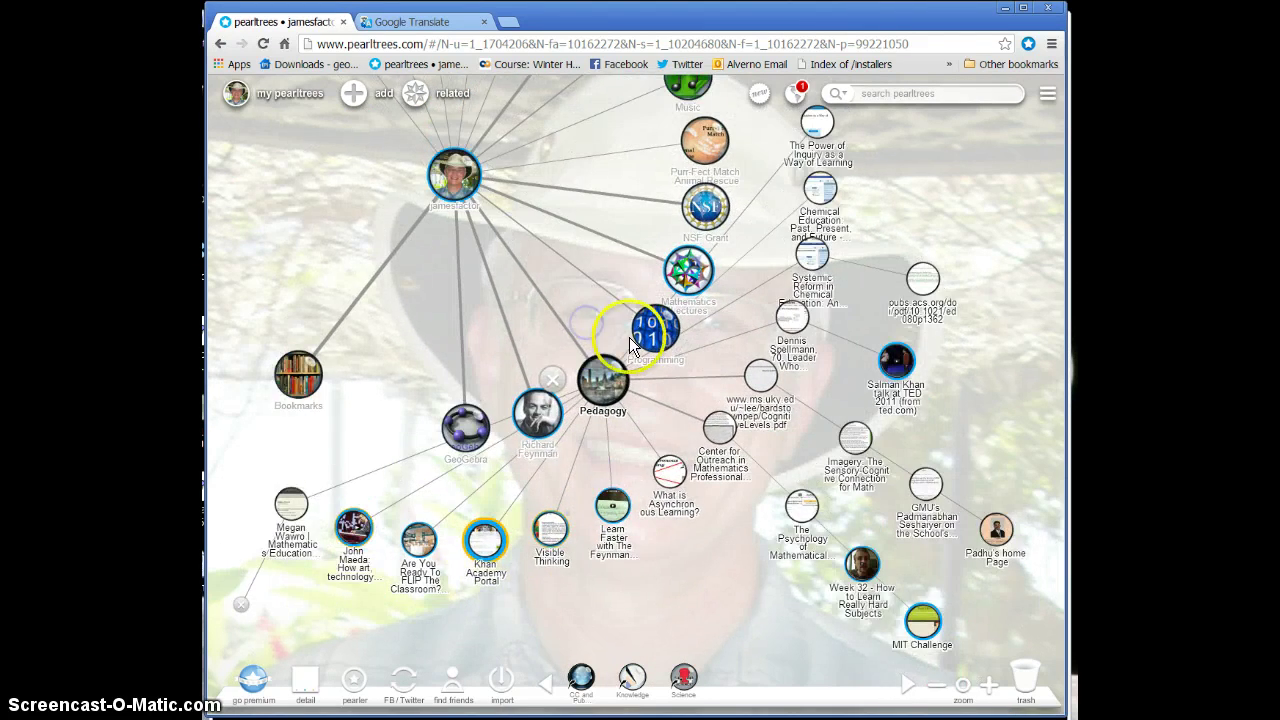
click(603, 380)
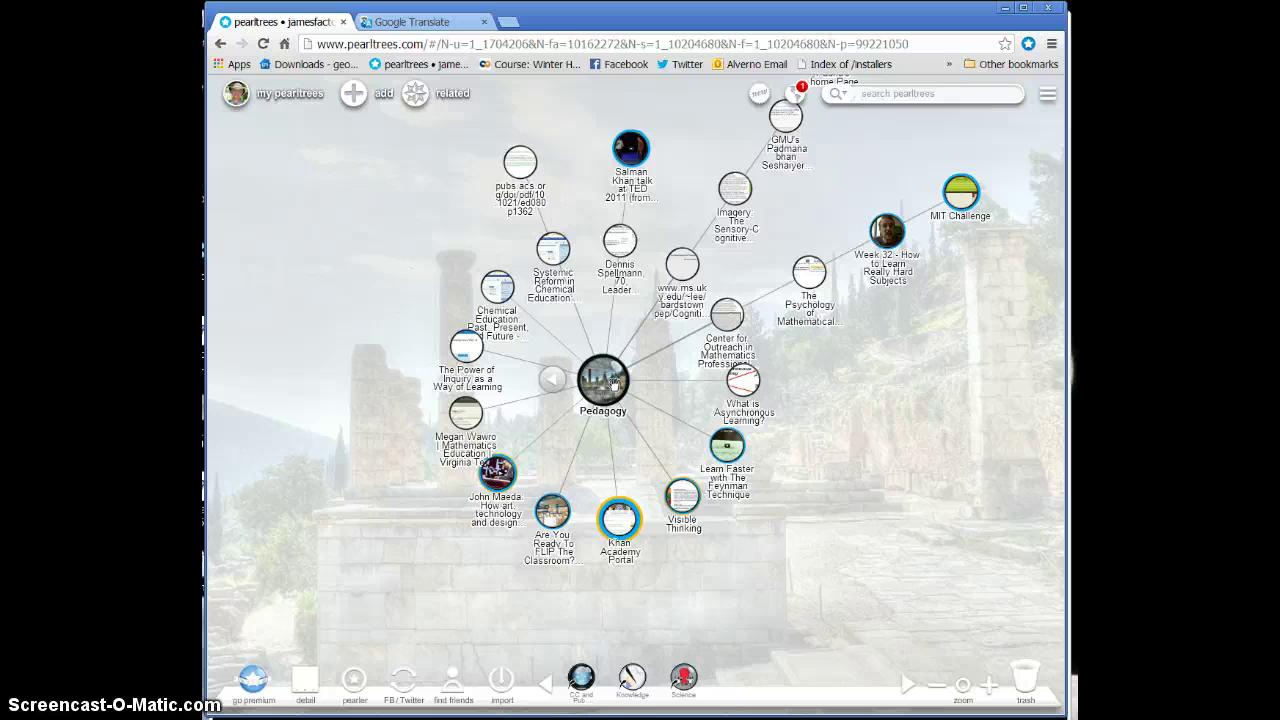
Open the John Maeda talk on art, technology and design from the Pedagogy collection
click(727, 315)
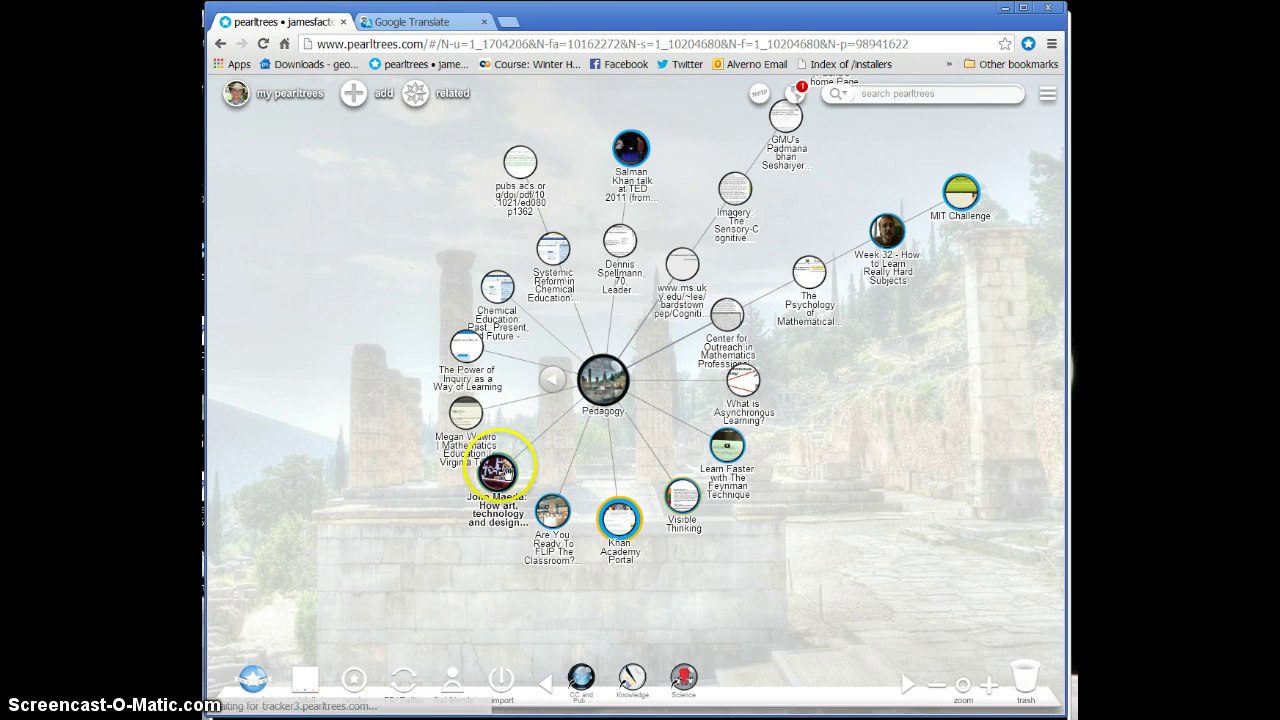
click(603, 380)
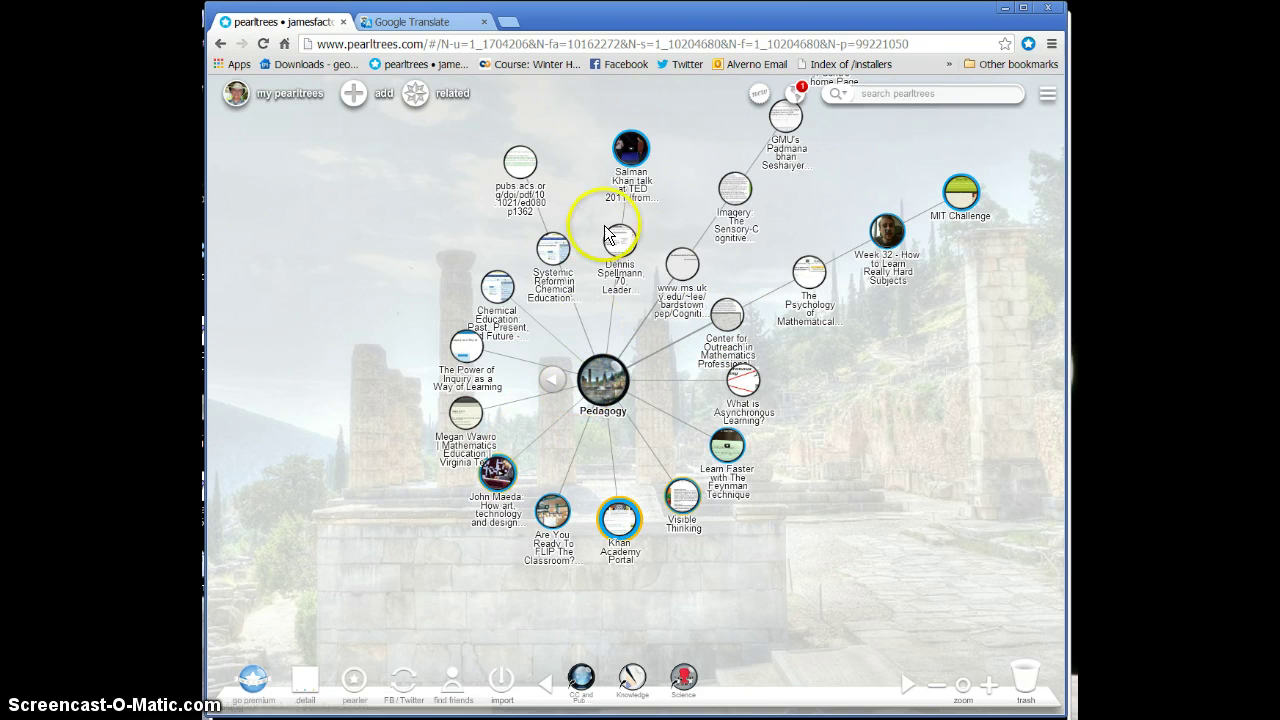
click(498, 476)
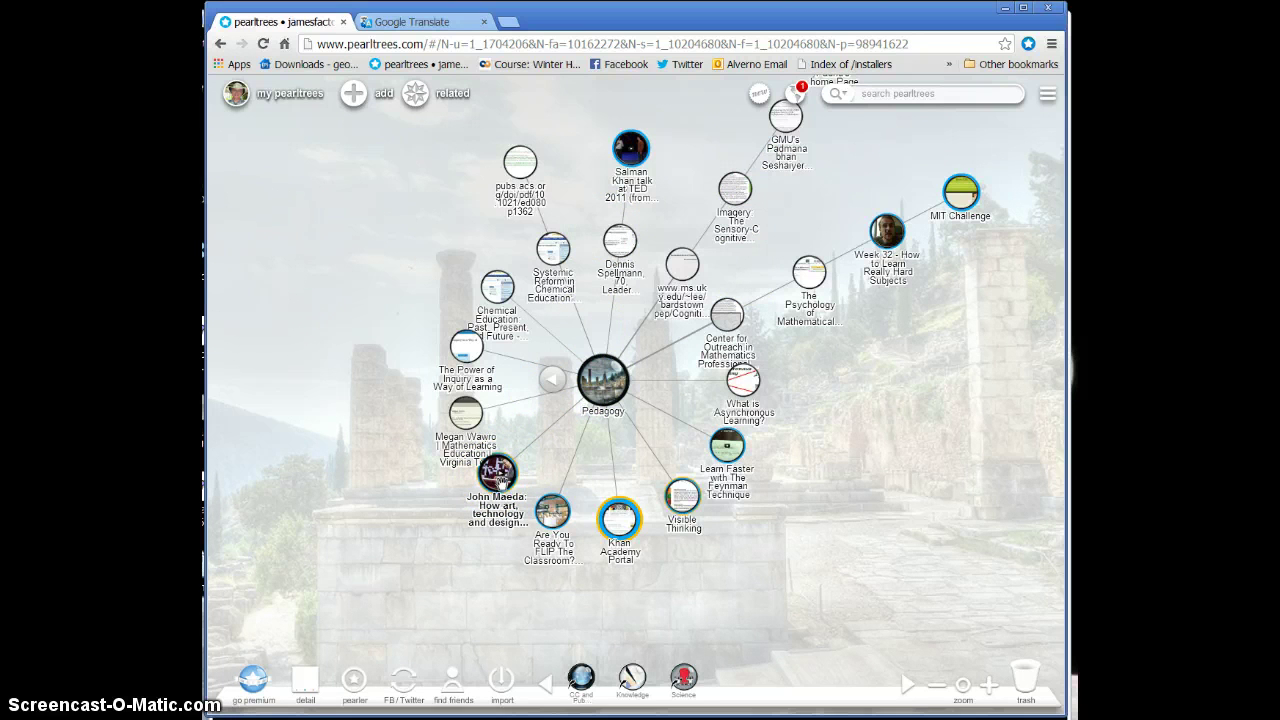
click(499, 478)
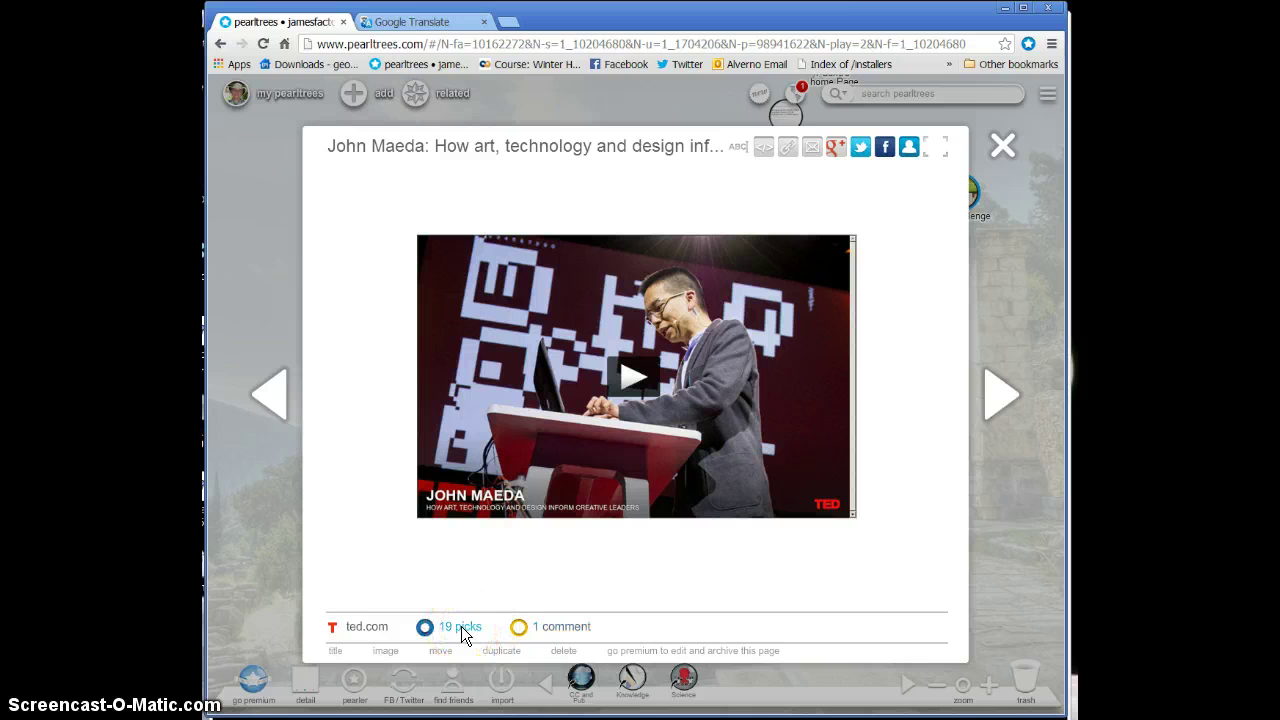
Open the comments on the John Maeda pearl and copy the full text of the French comment
click(546, 628)
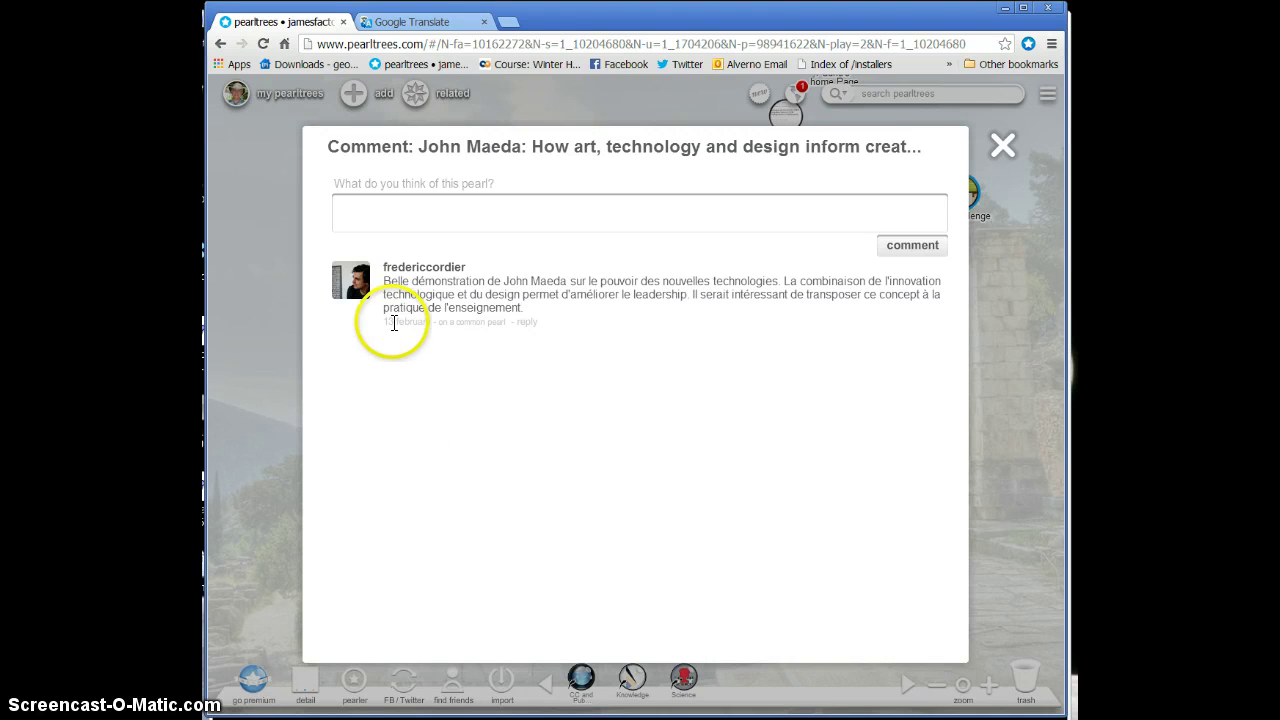
click(400, 281)
drag(400, 281, 526, 309)
key(ctrl+c)
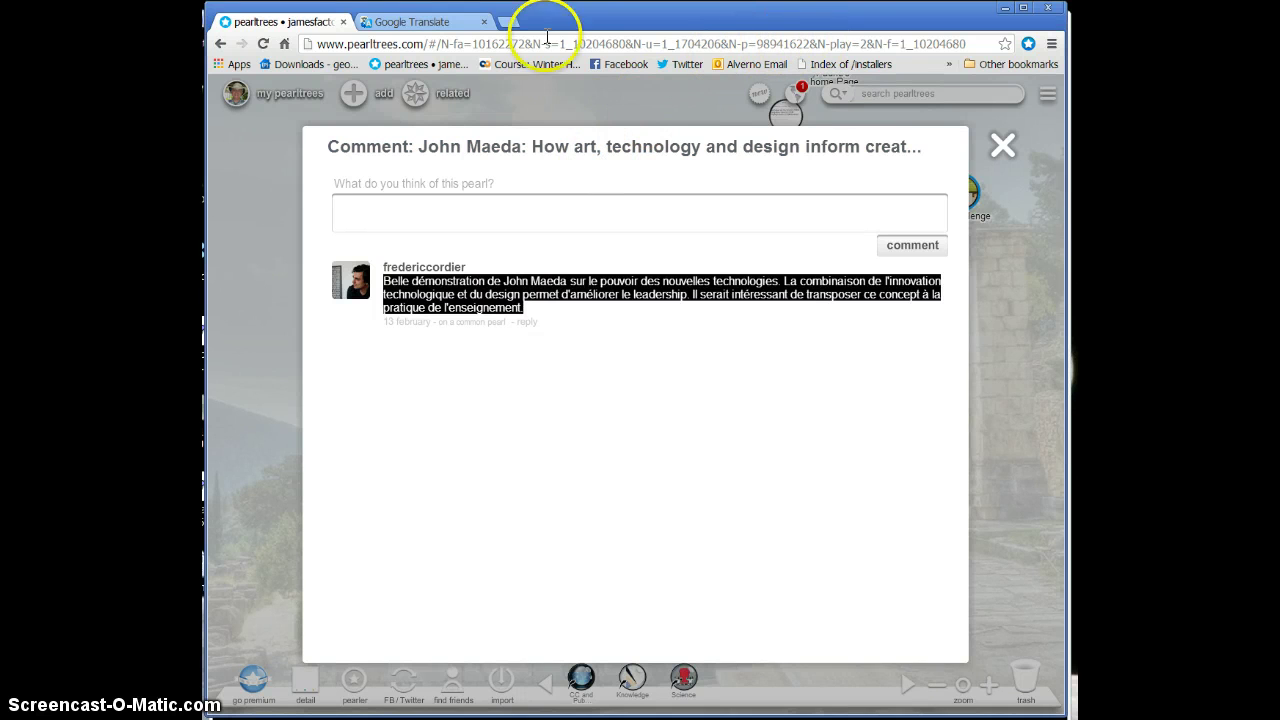
Close the comments and the John Maeda pearl, and return to the home pearltree
click(996, 141)
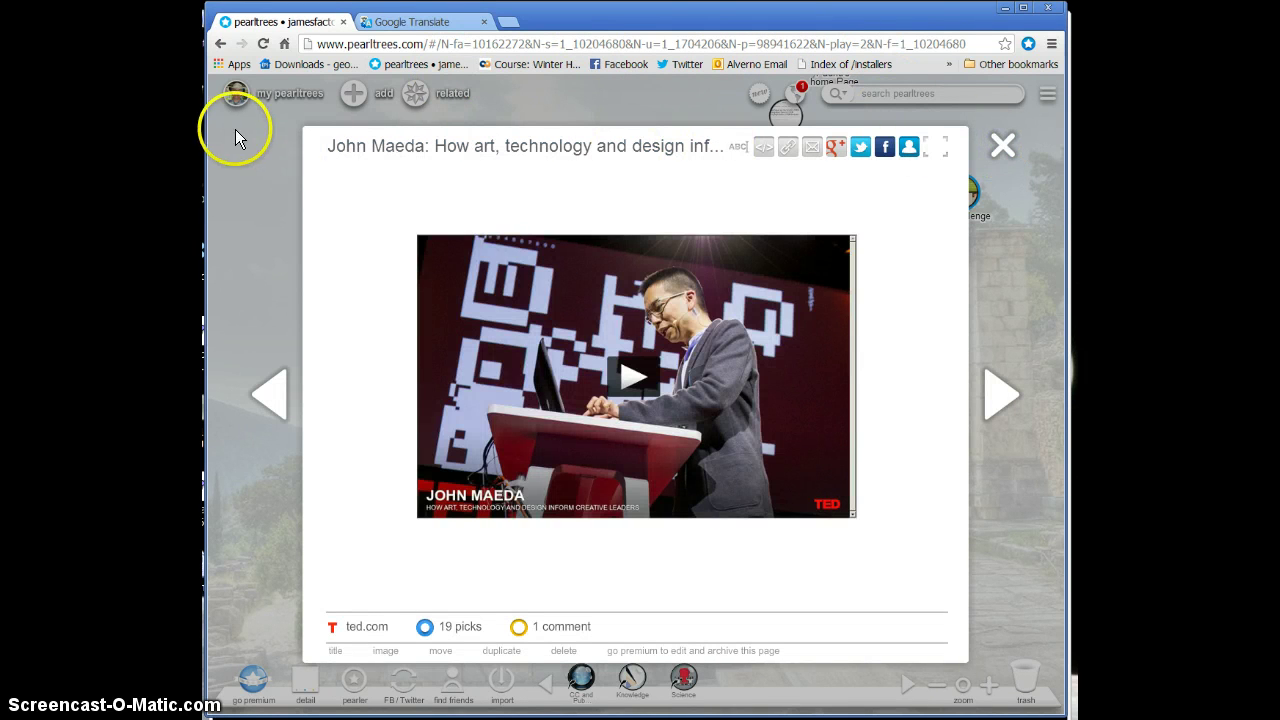
click(239, 100)
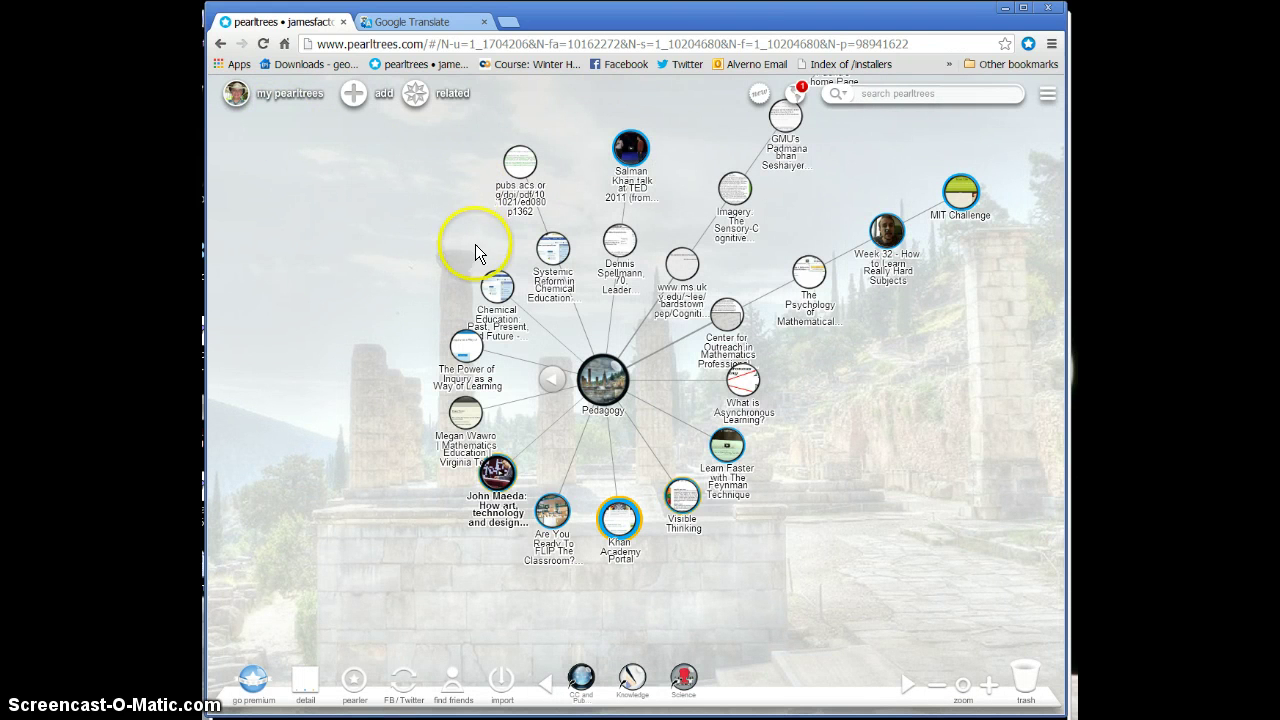
click(239, 100)
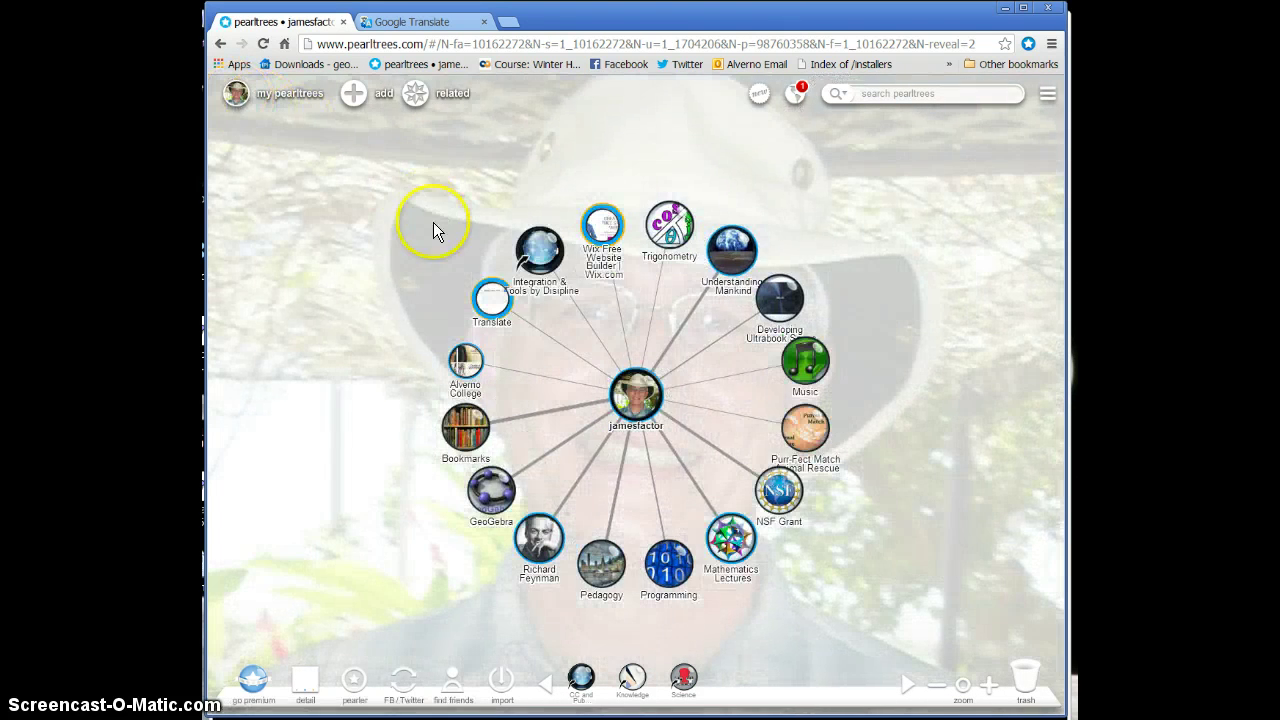
Open Google Translate through the Translate pearl, translate the copied comment from French to English, and close that page when done
click(493, 303)
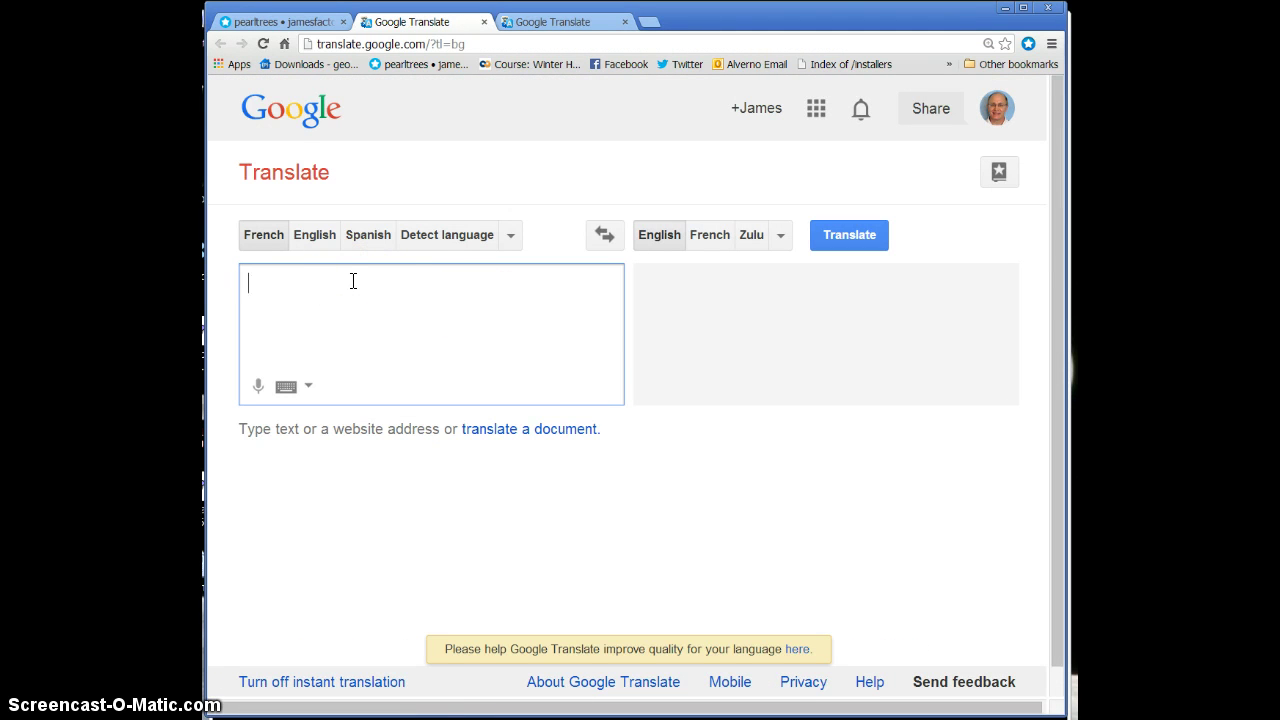
key(ctrl+v)
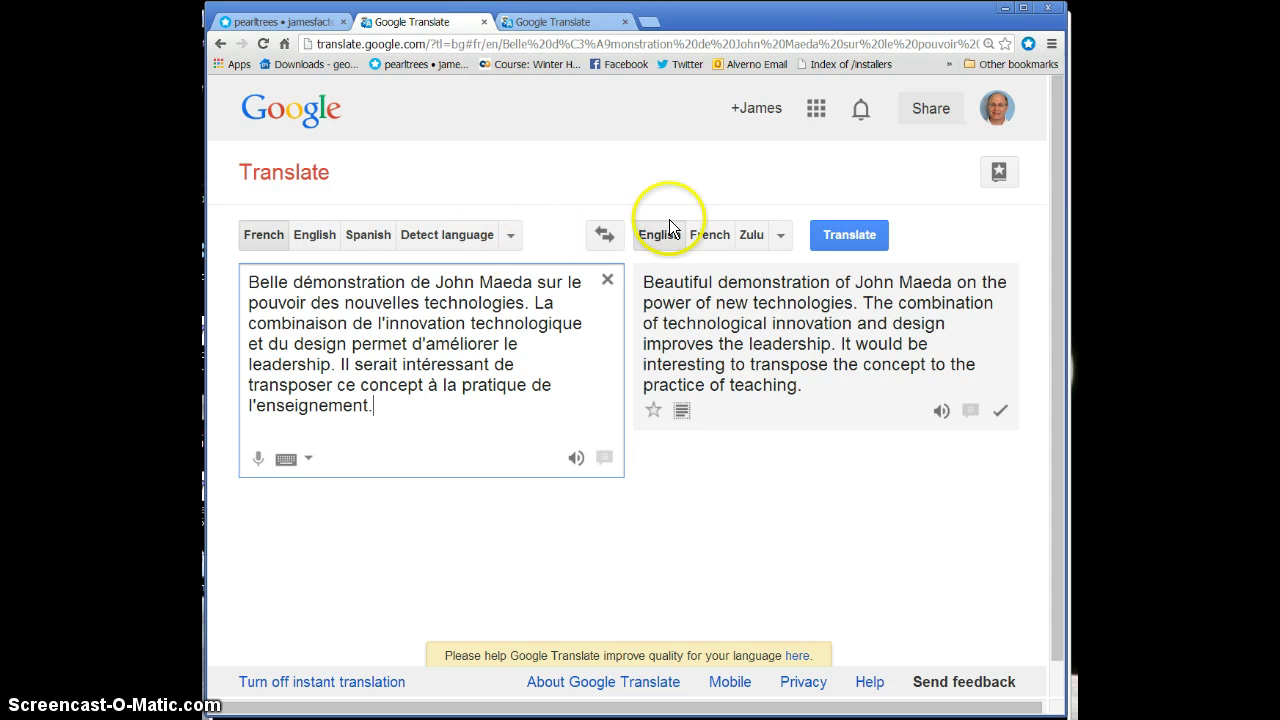
click(484, 22)
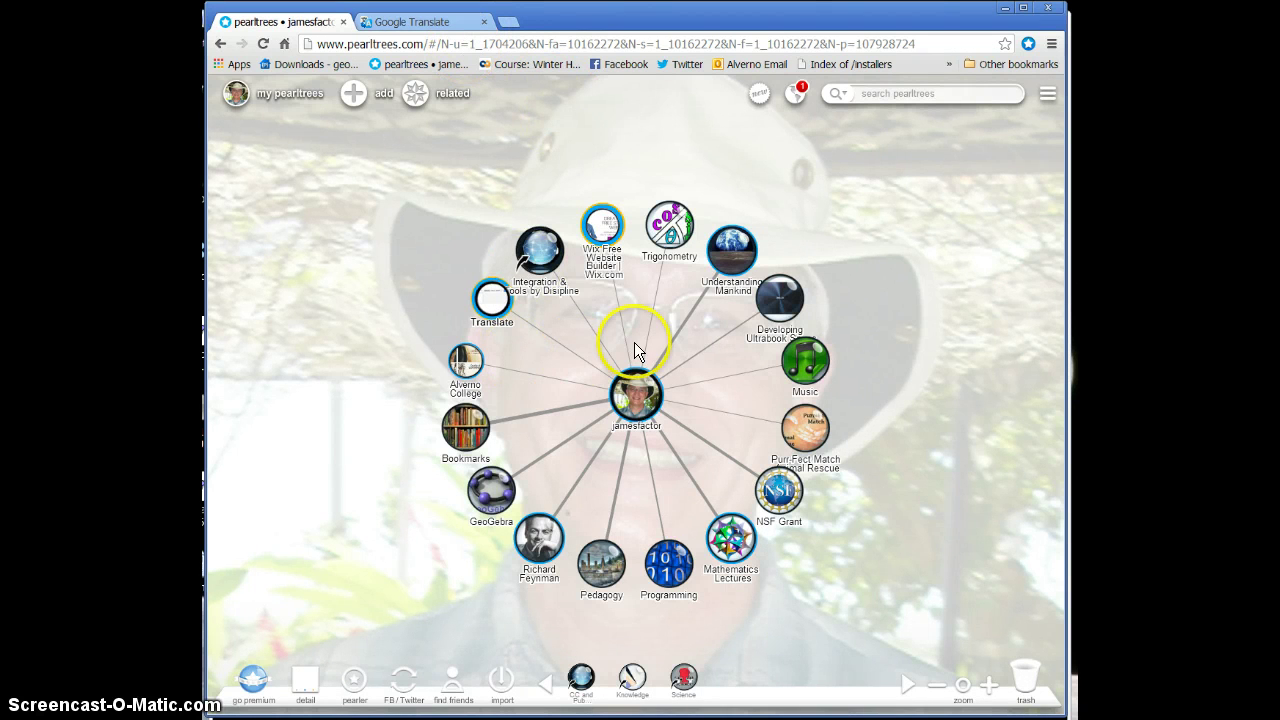
Open the Programming collection from the home pearltree and select its Codecademy pearl
click(670, 566)
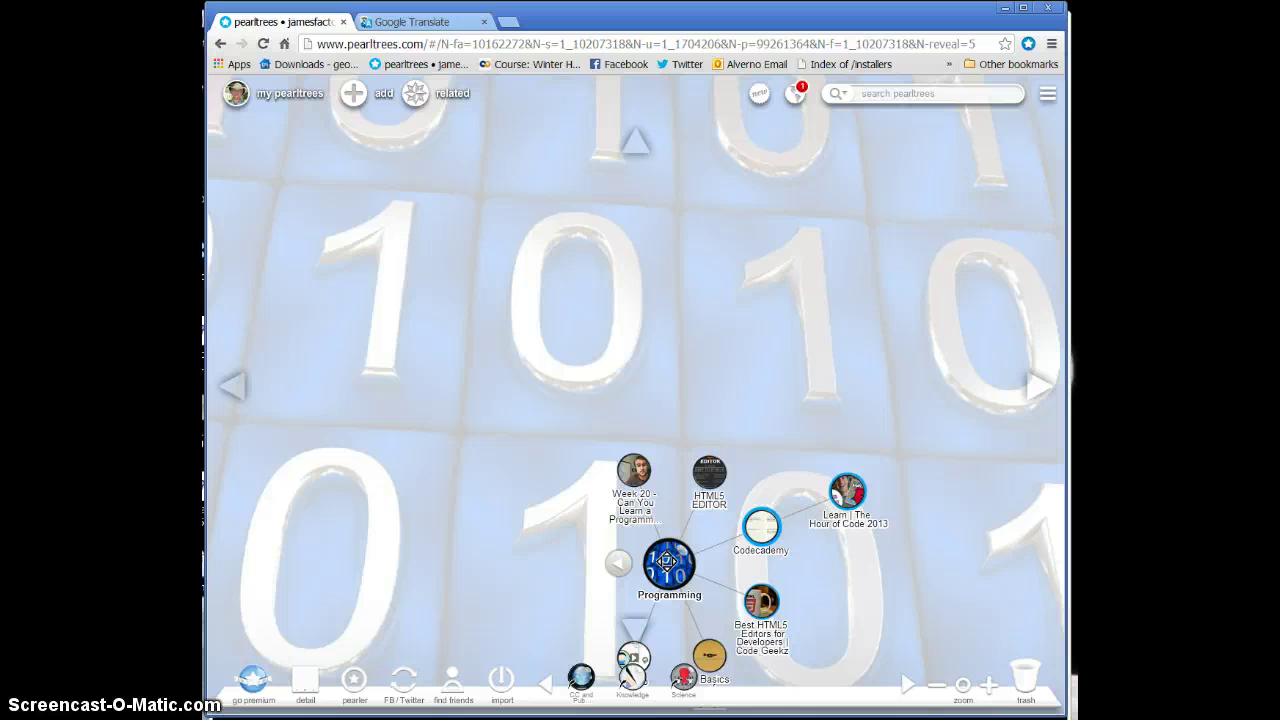
drag(606, 323, 608, 338)
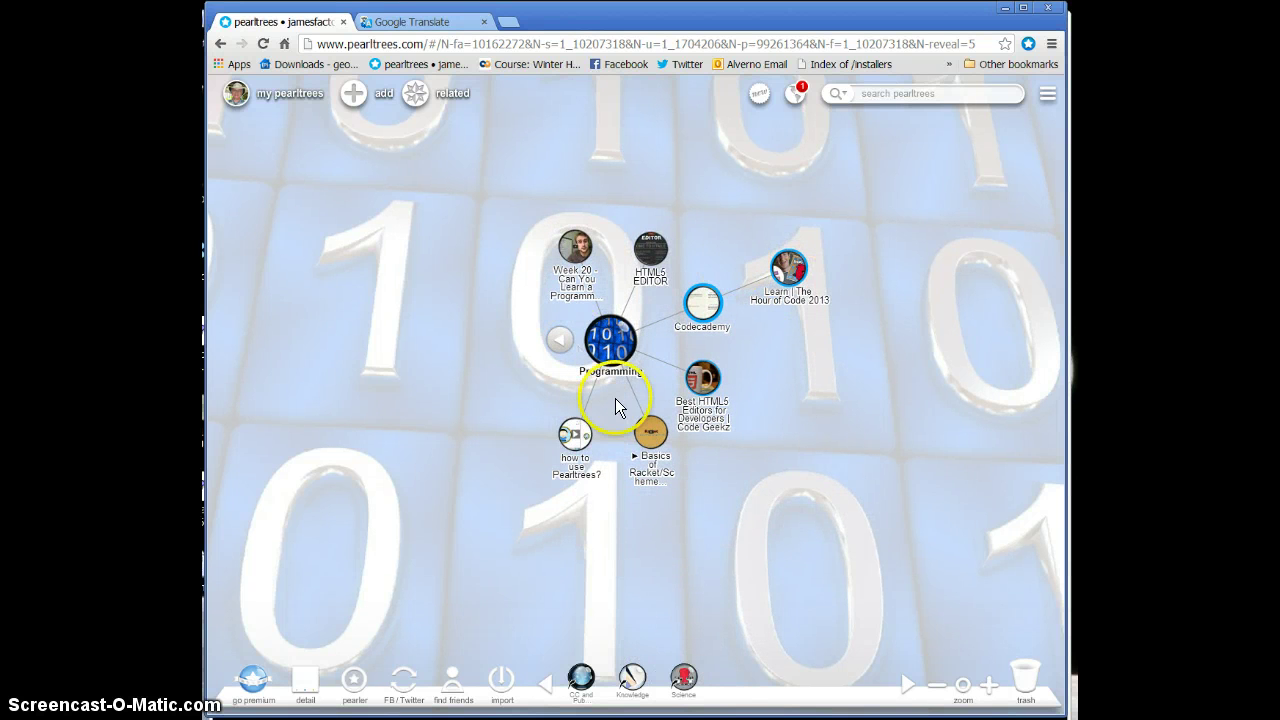
click(705, 290)
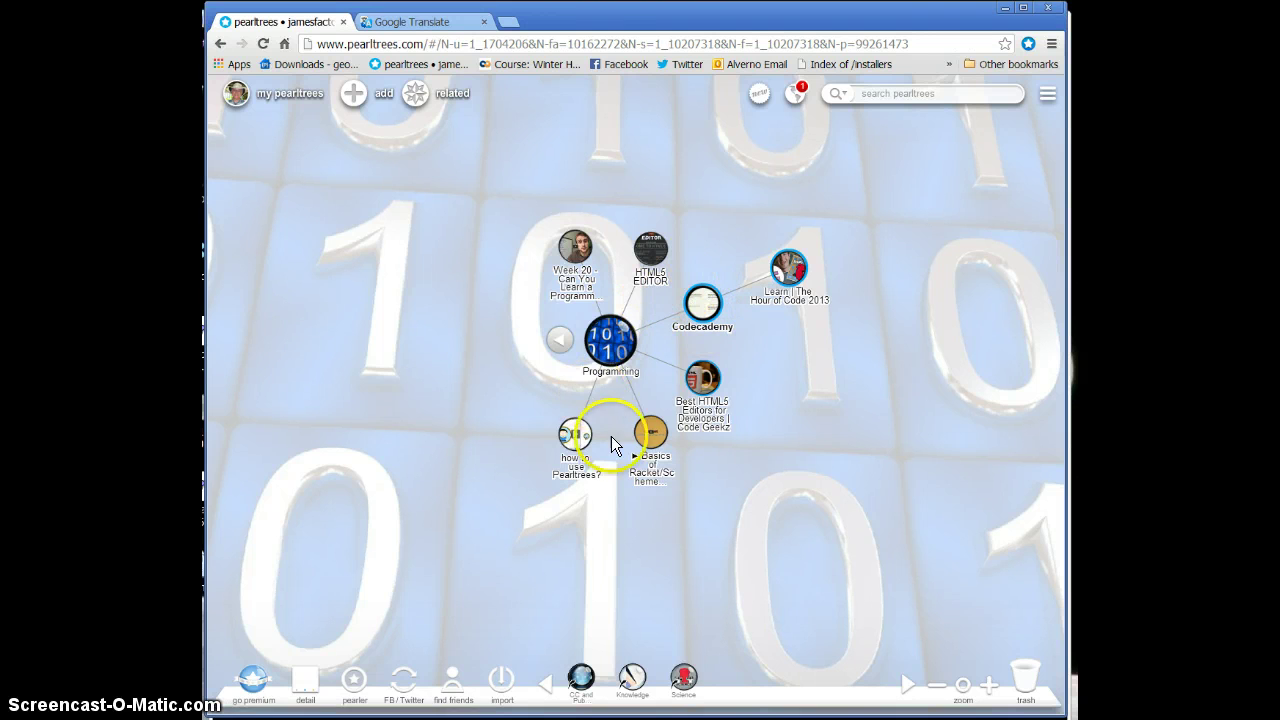
View the details of the Programming collection and close them again
click(610, 343)
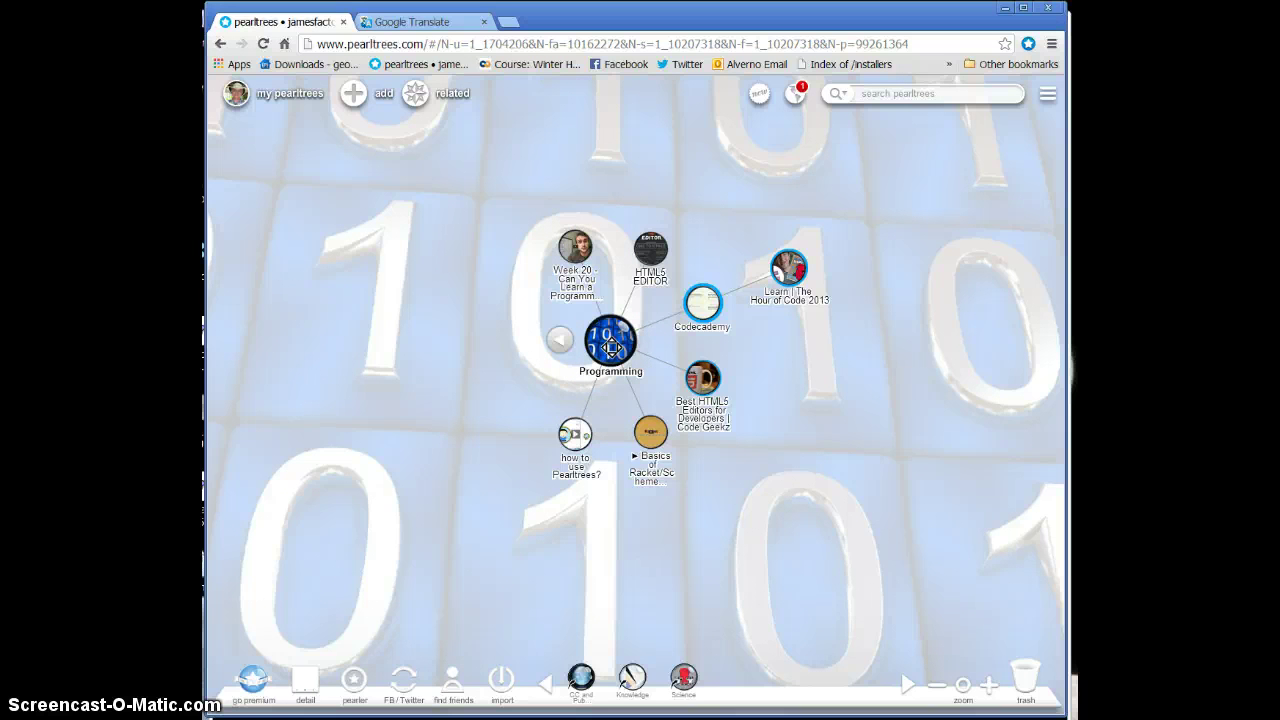
click(611, 347)
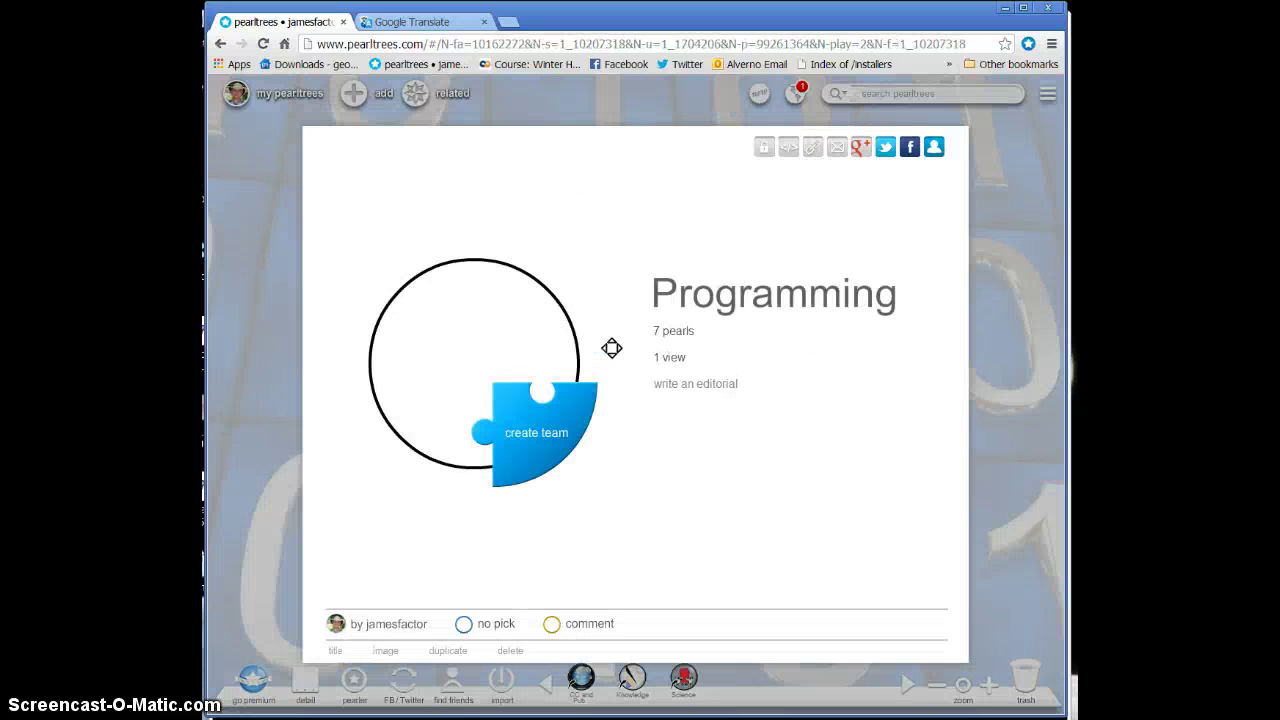
click(575, 290)
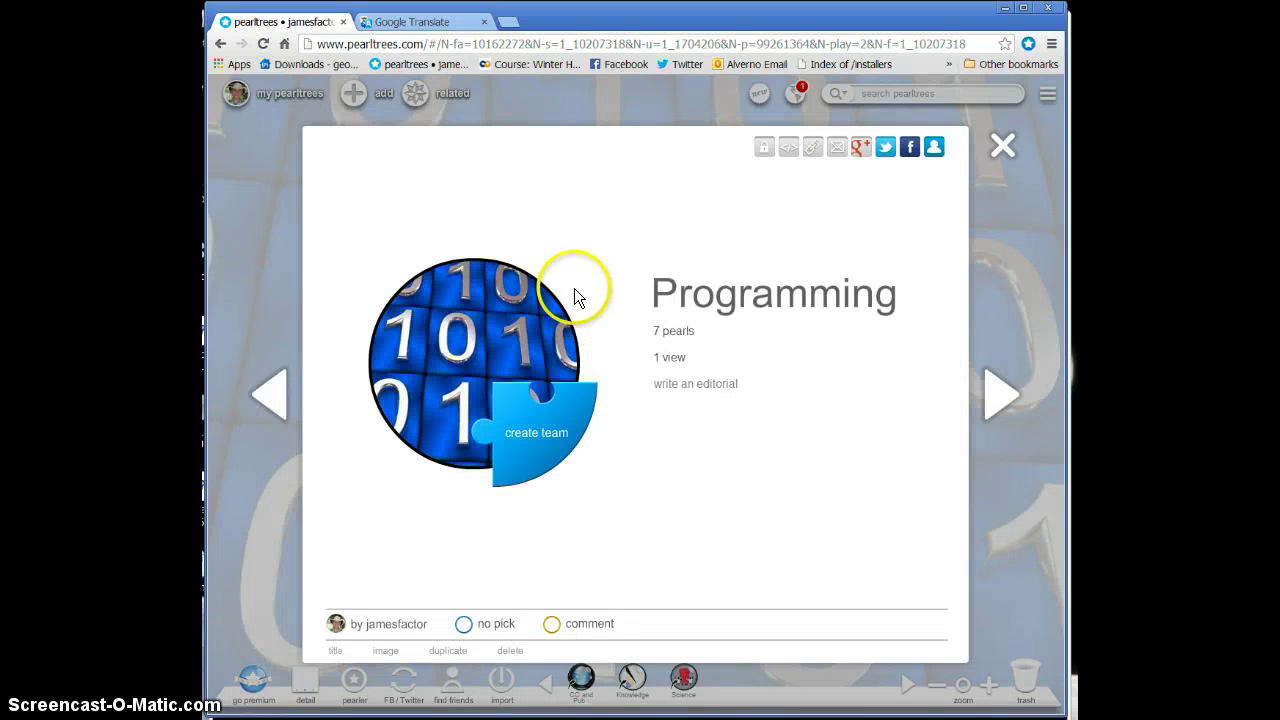
click(415, 93)
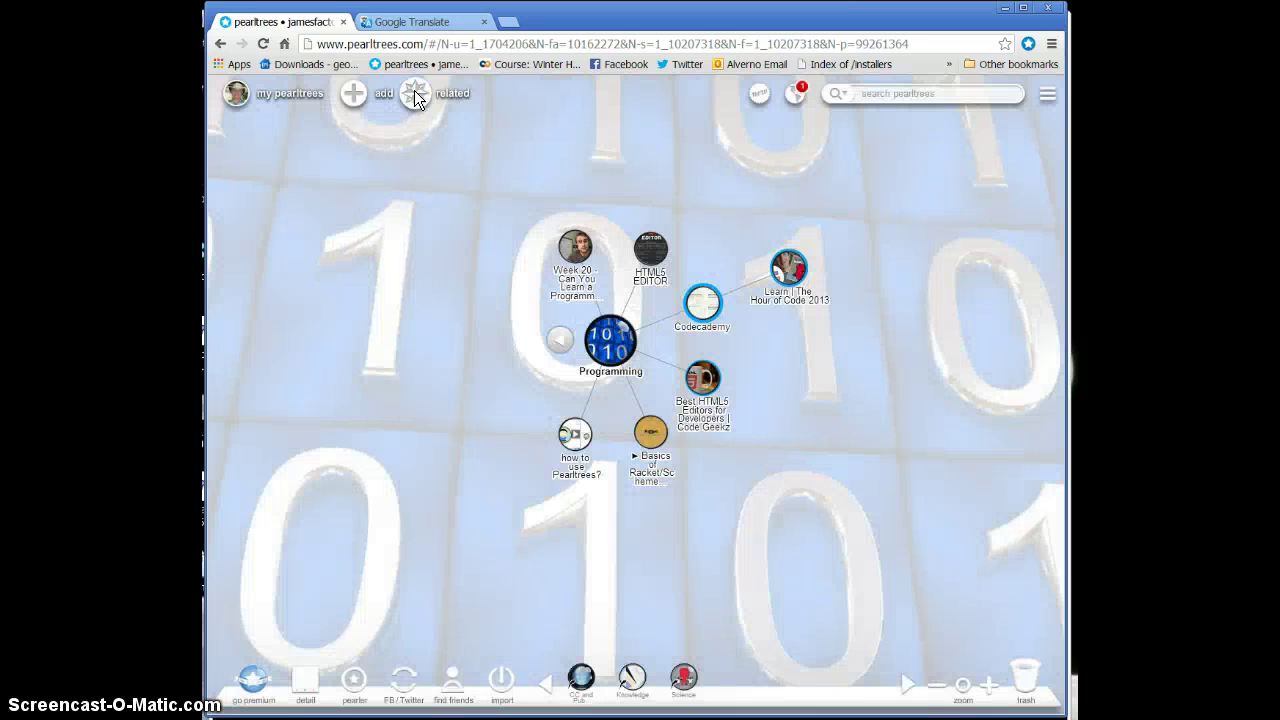
Show the pearltrees related to Programming and open the Korean-titled collection among them
click(415, 93)
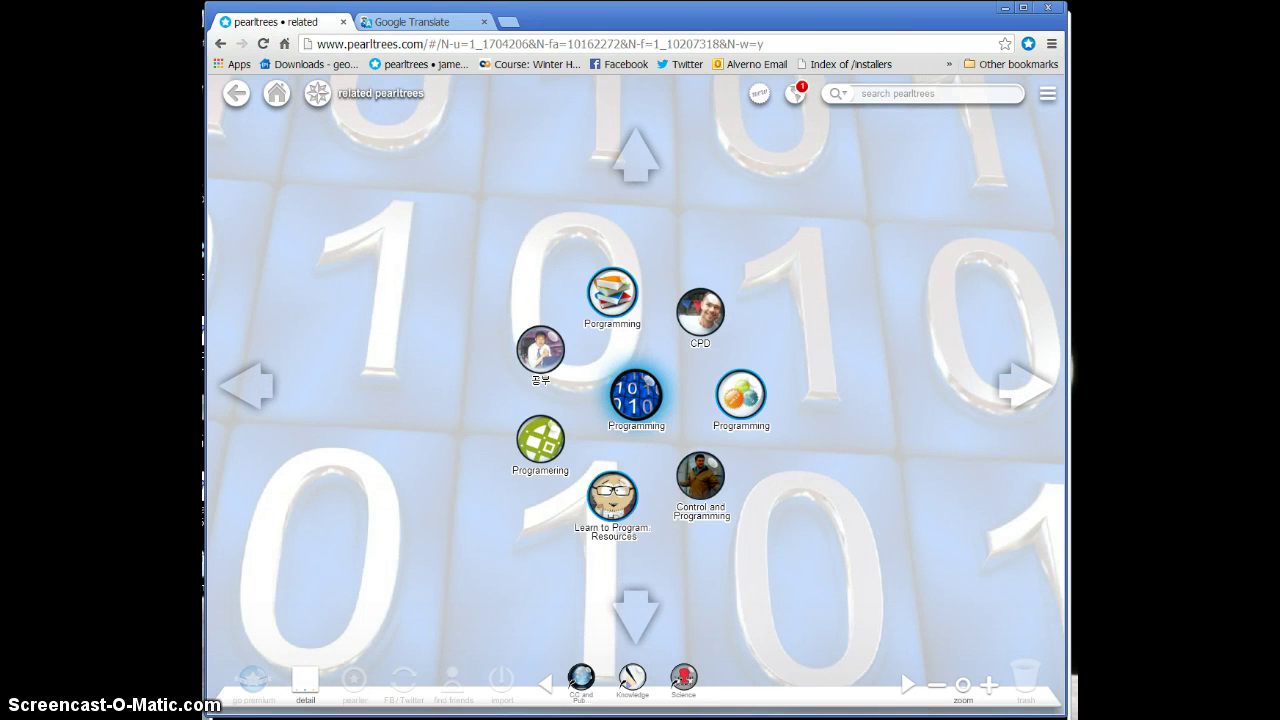
click(536, 346)
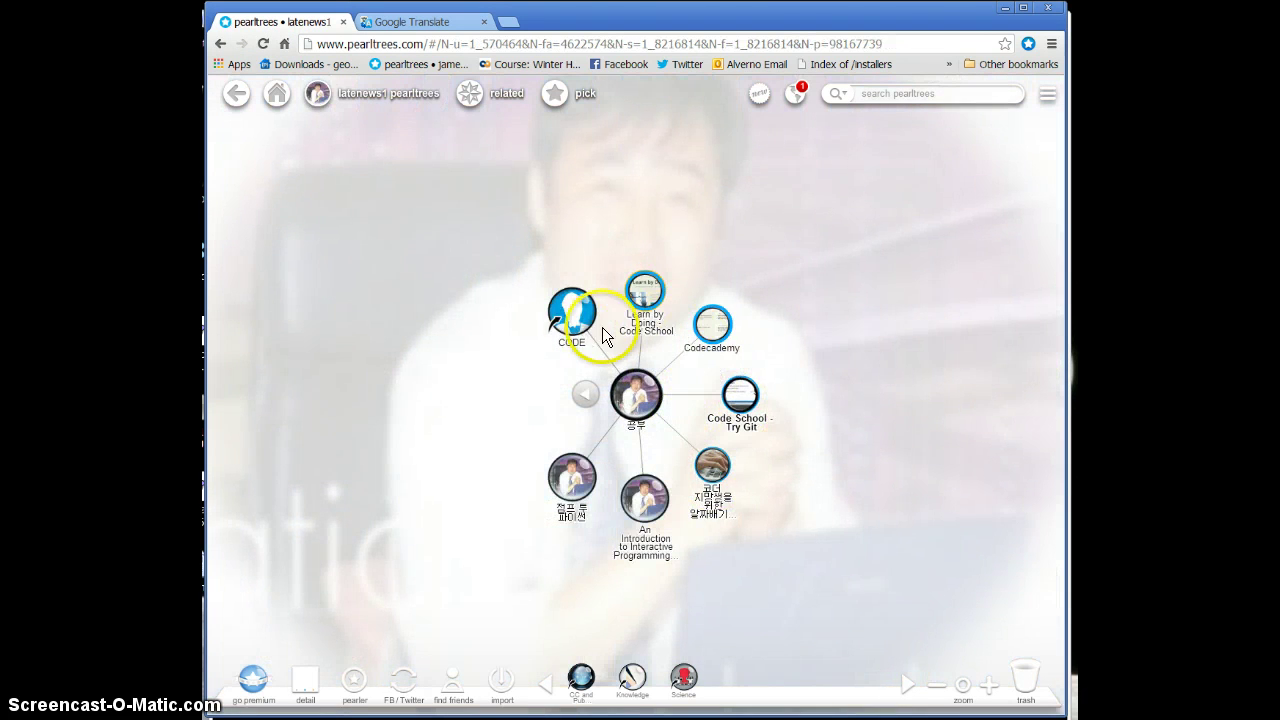
Go up from the Korean-titled collection to its owner's root pearltree, and return to the home pearltree
click(585, 394)
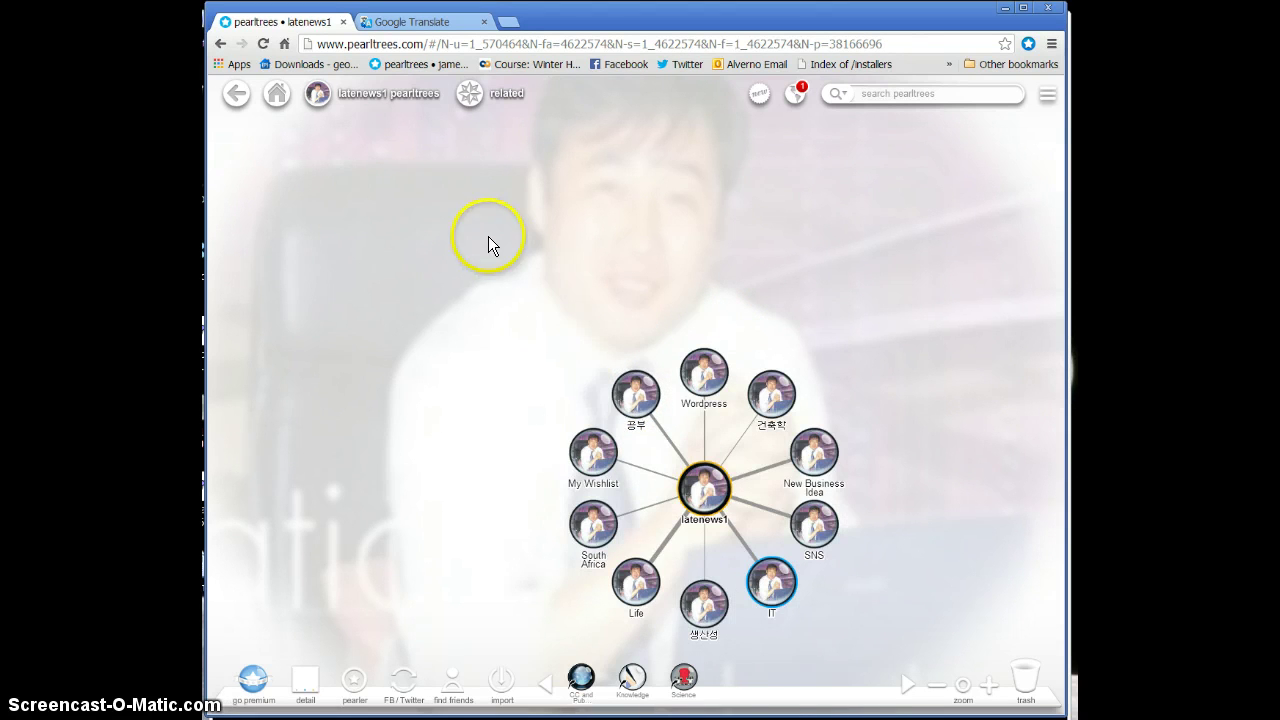
click(279, 94)
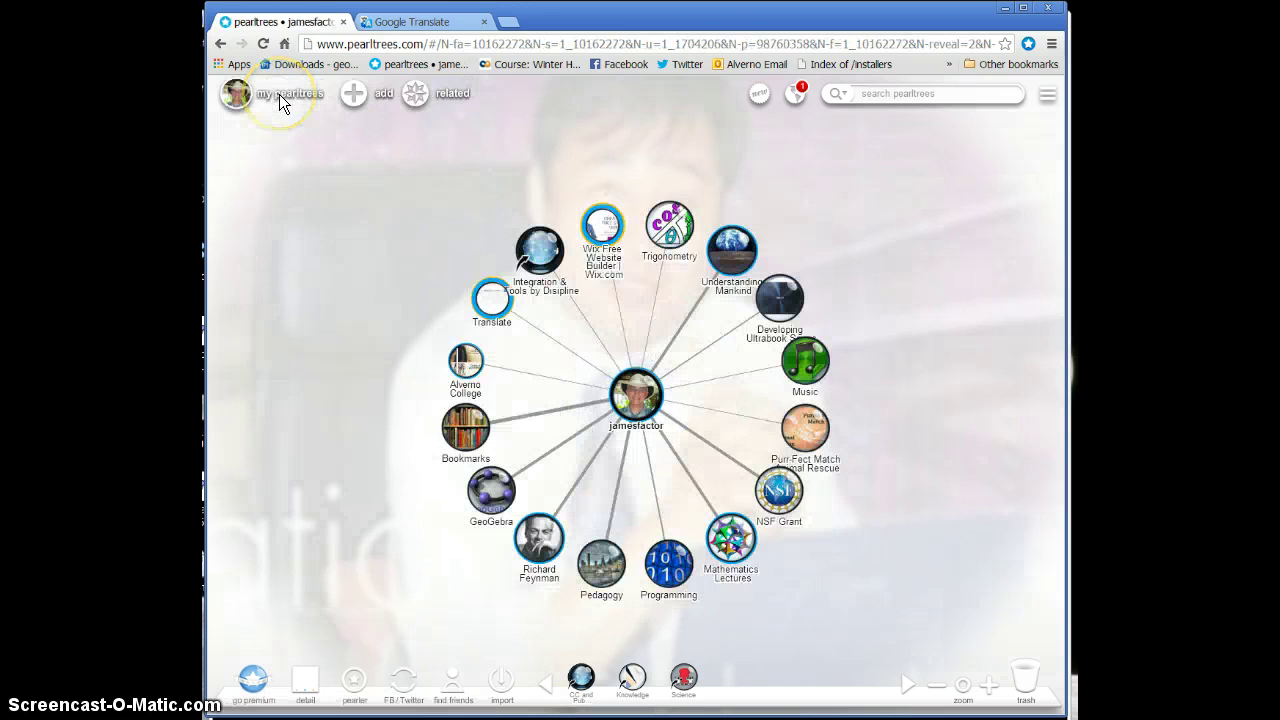
Open the Programming collection, show its related pearltrees, and return to the home pearltree
click(680, 566)
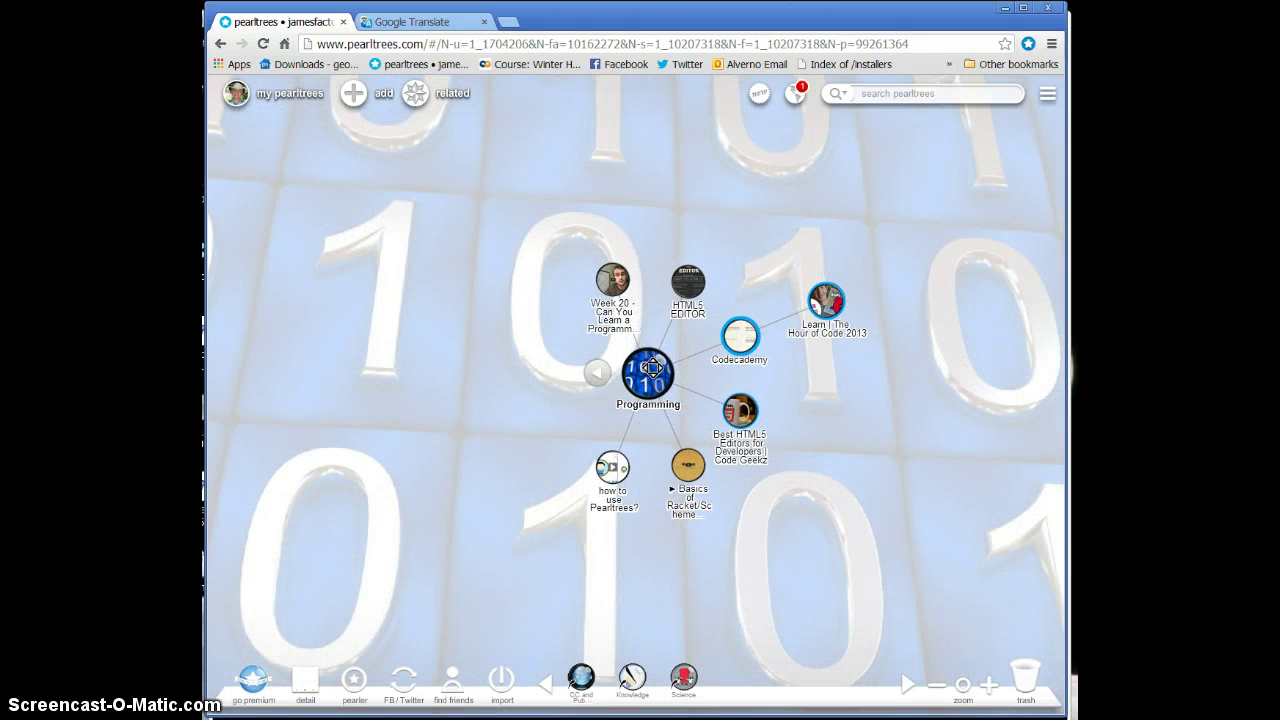
click(410, 88)
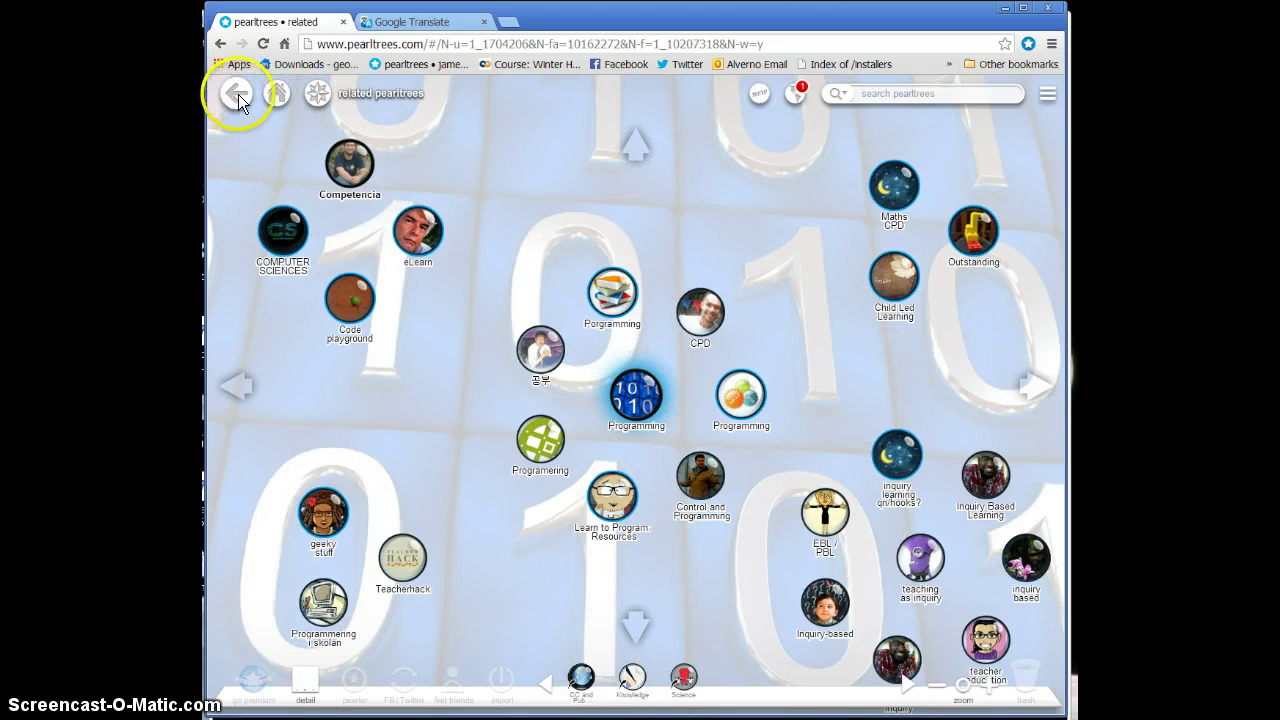
click(271, 95)
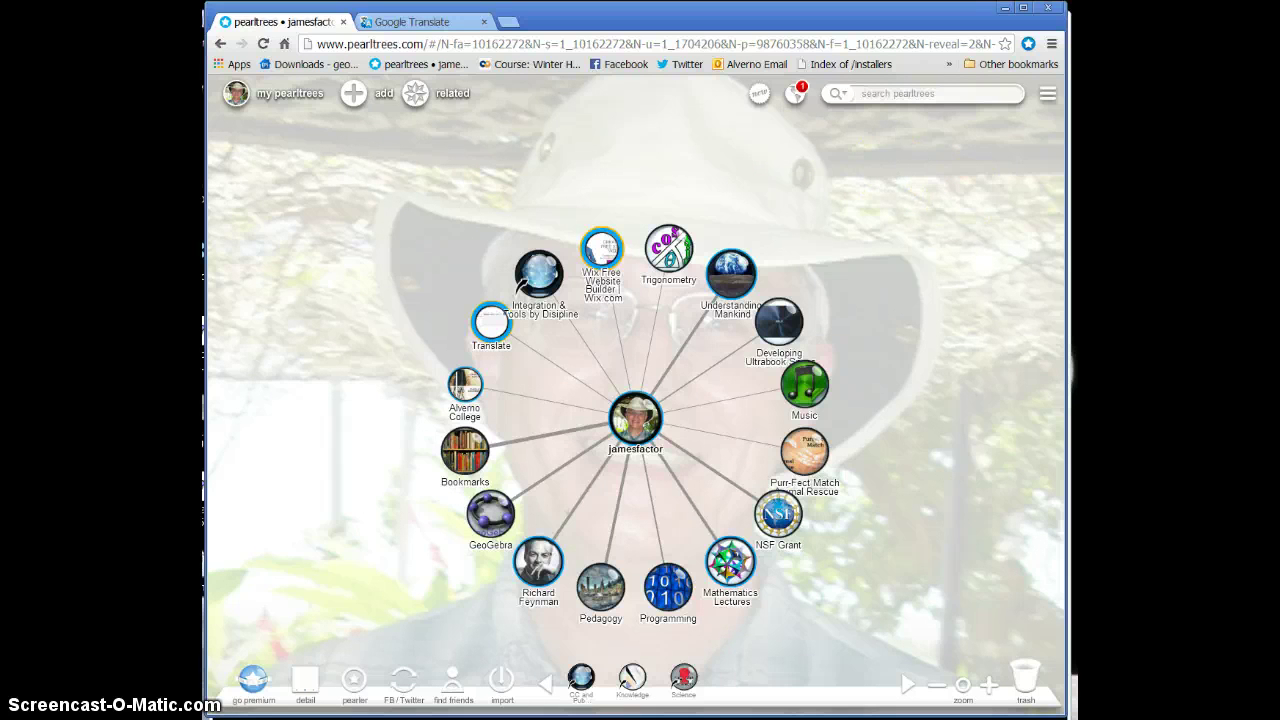
click(357, 101)
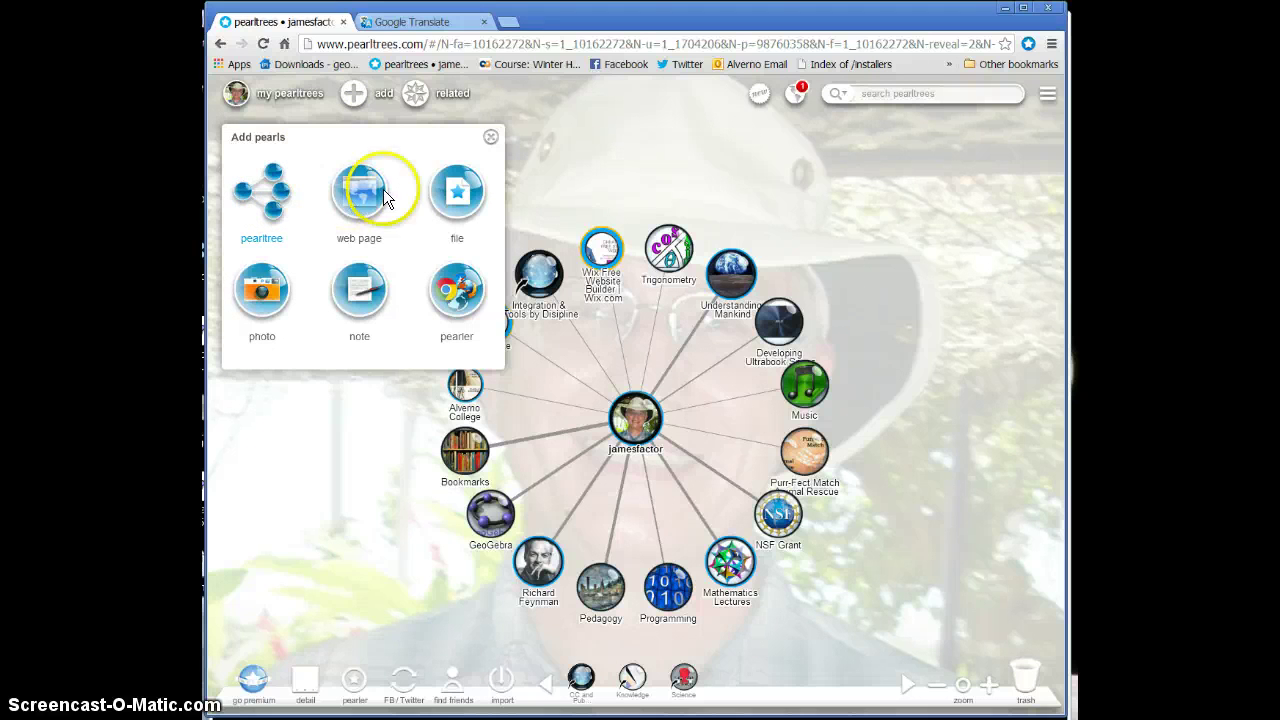
click(358, 196)
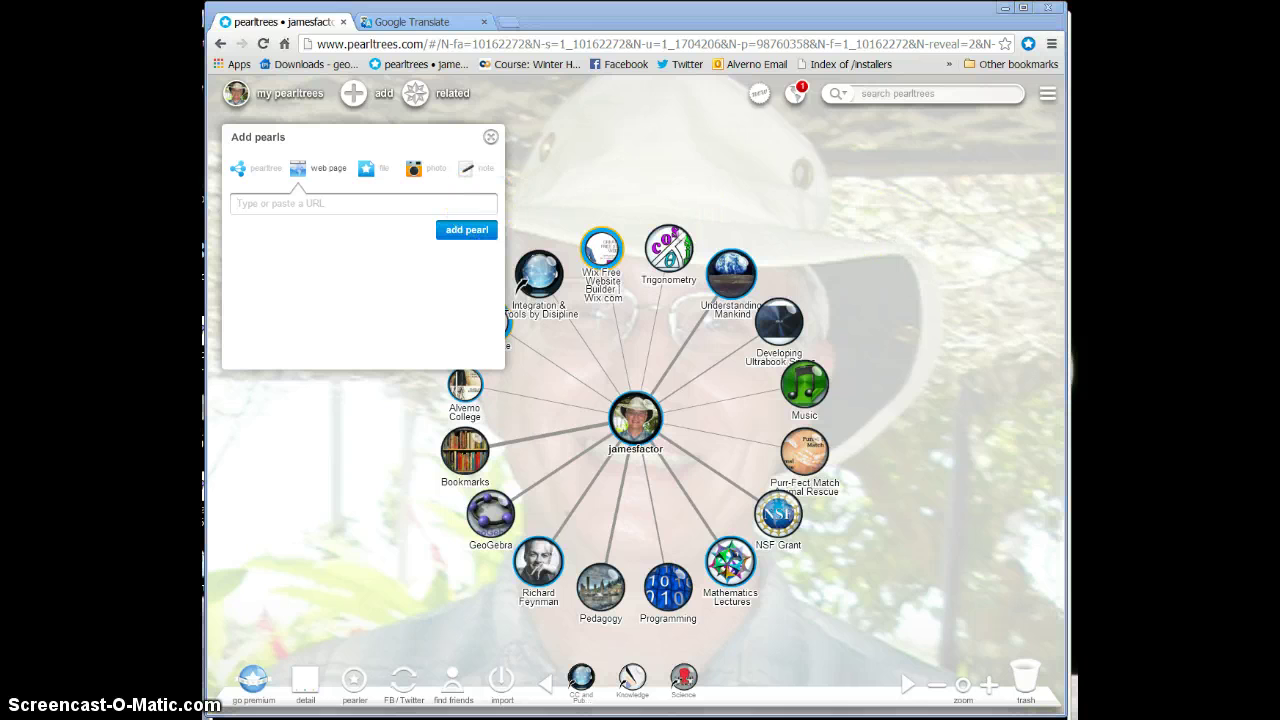
click(350, 204)
text(http://www.cosmosontv.com/)
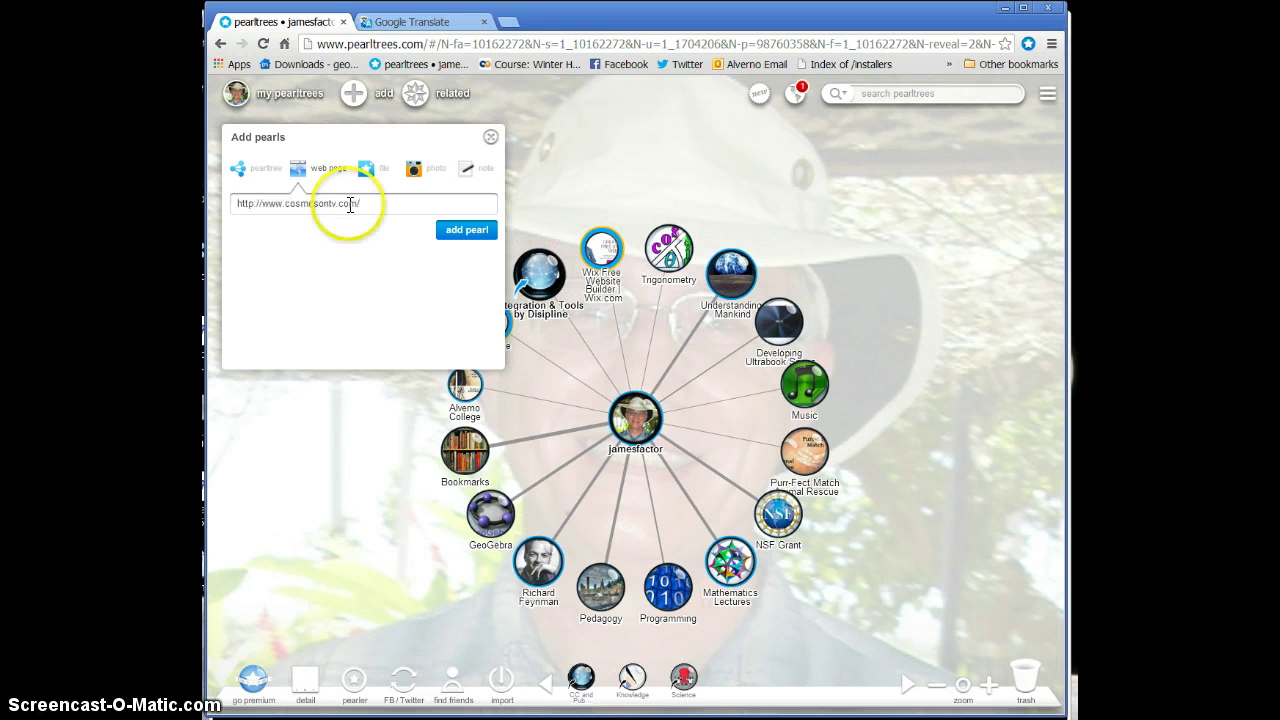
click(453, 230)
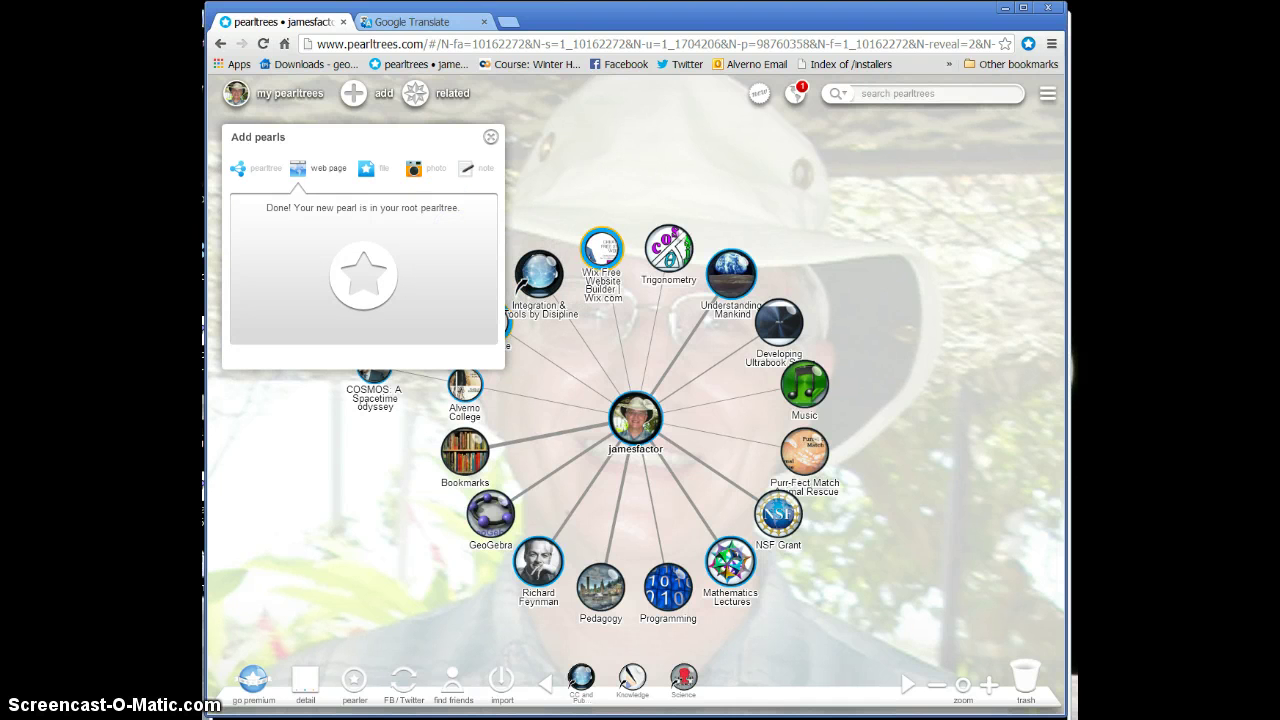
click(490, 138)
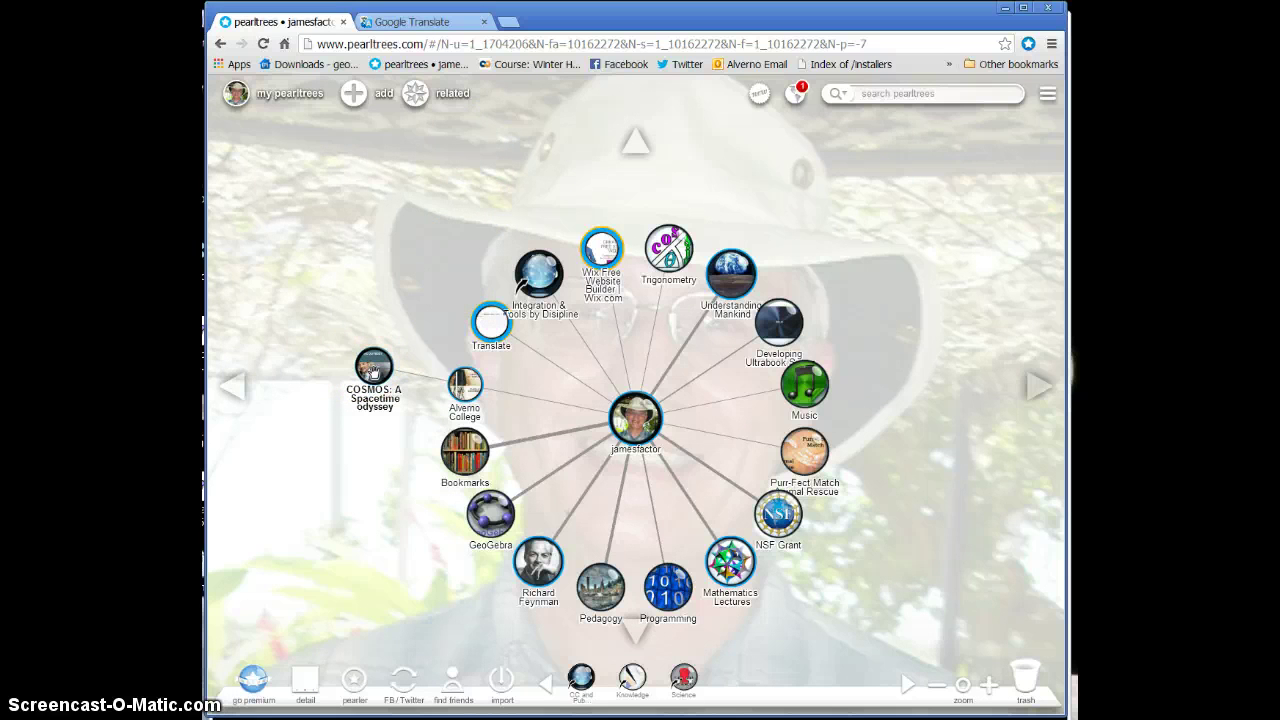
Attach the COSMOS: A Spacetime odyssey pearl to Understanding Mankind, expand that collection, and place the pearl among its contents
drag(374, 370, 506, 368)
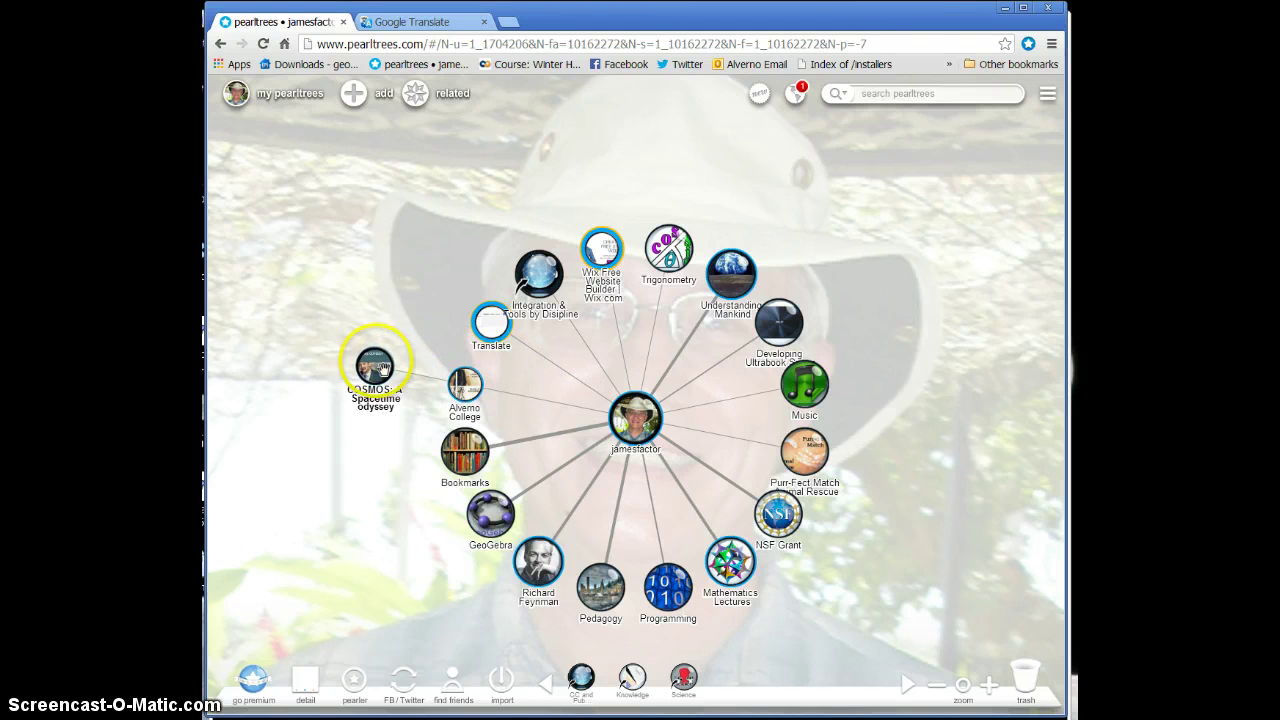
drag(372, 362, 785, 208)
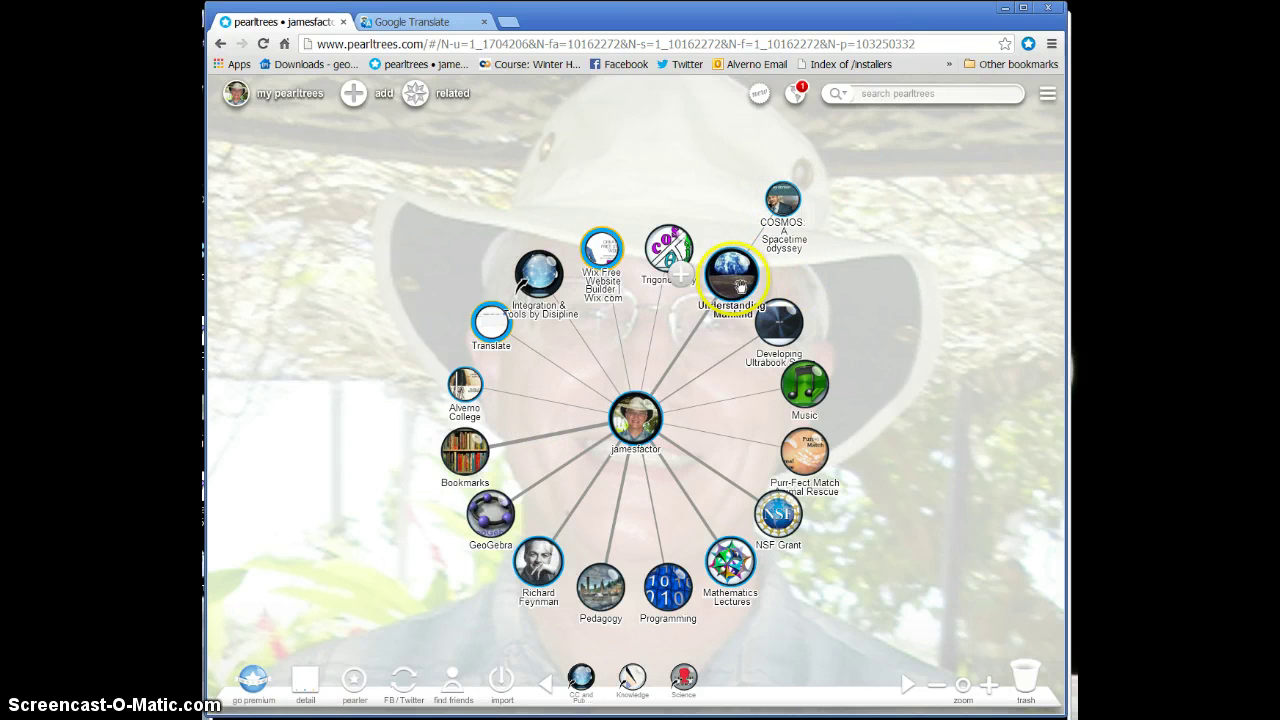
click(682, 274)
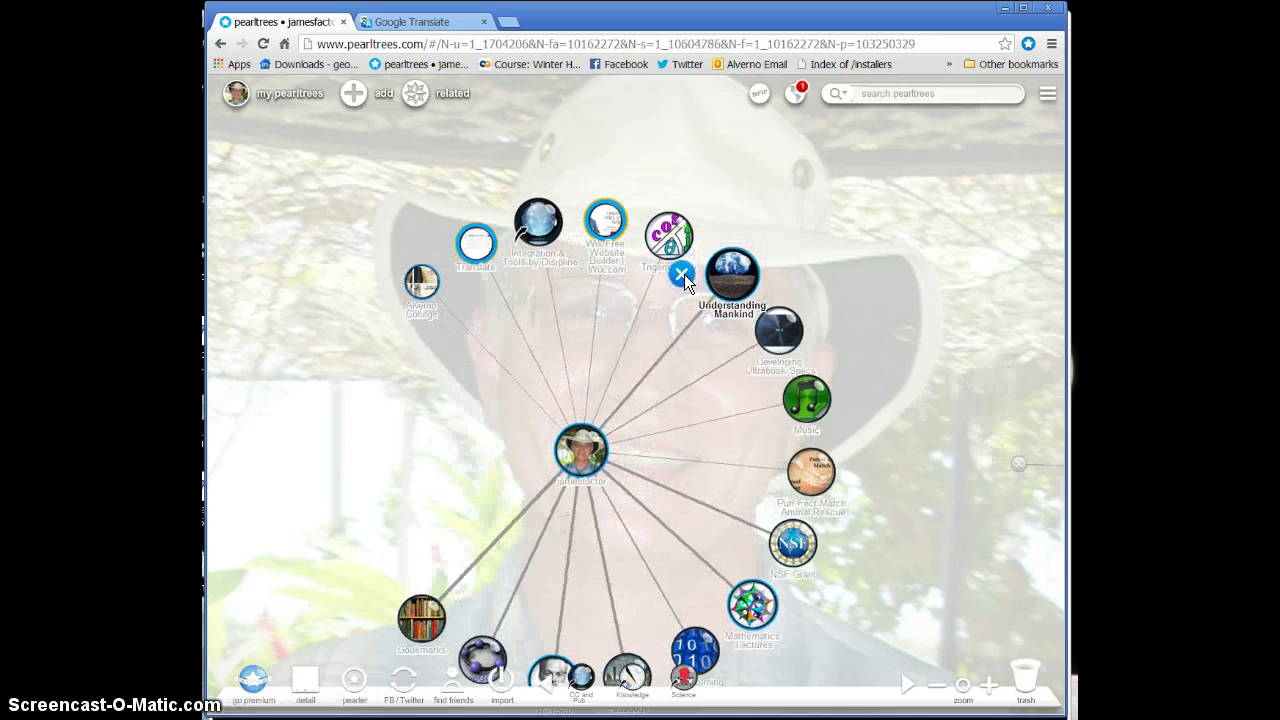
click(1030, 463)
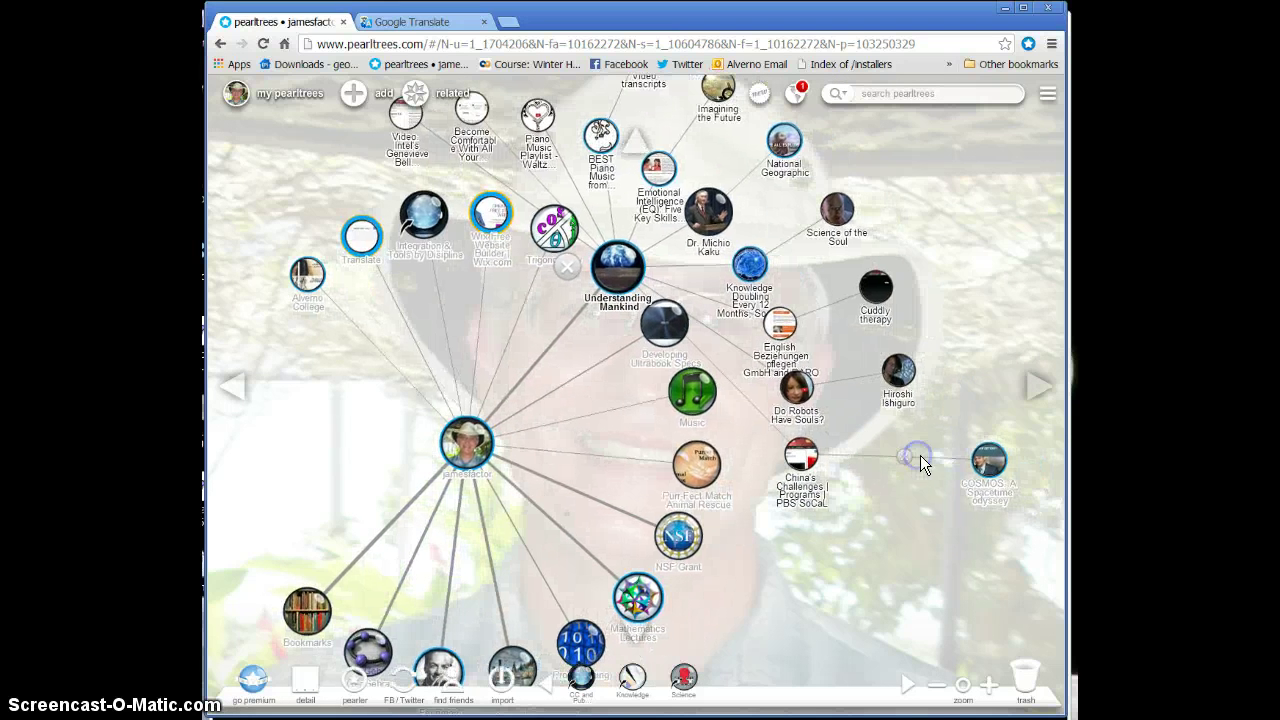
drag(990, 462, 692, 251)
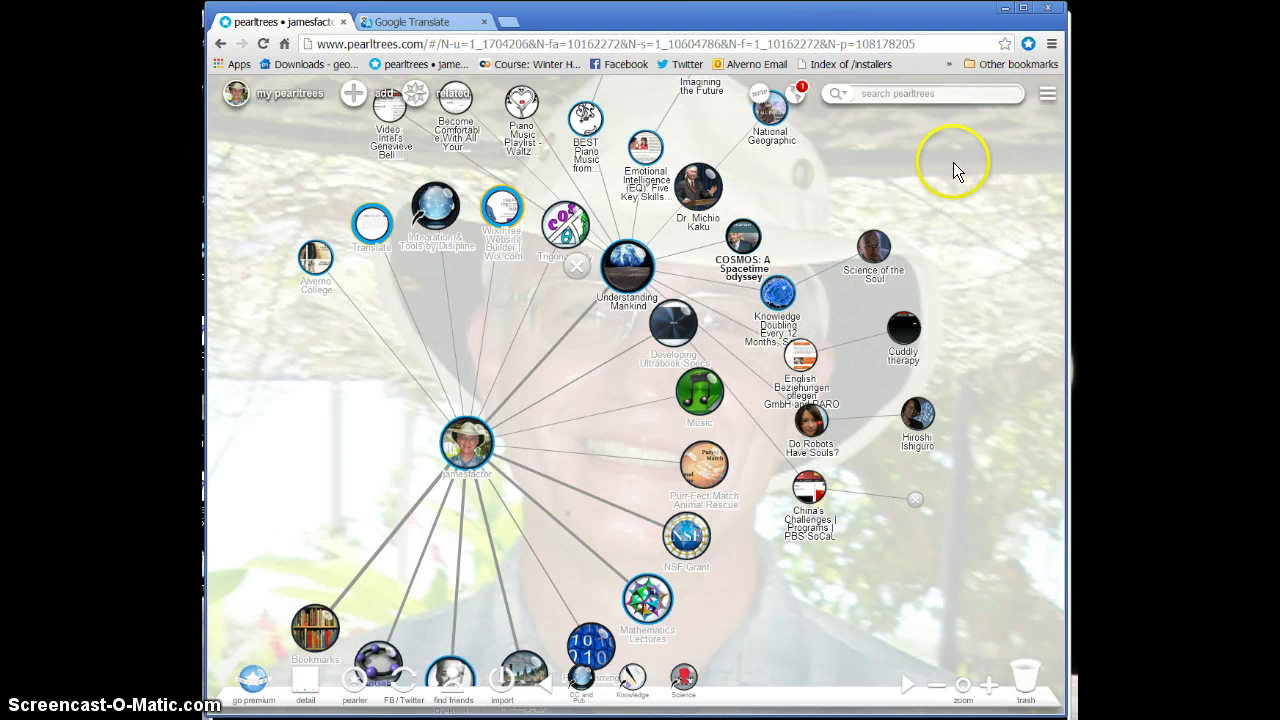
Select the Understanding Mankind collection and the Dr. Michio Kaku collection inside it
click(630, 272)
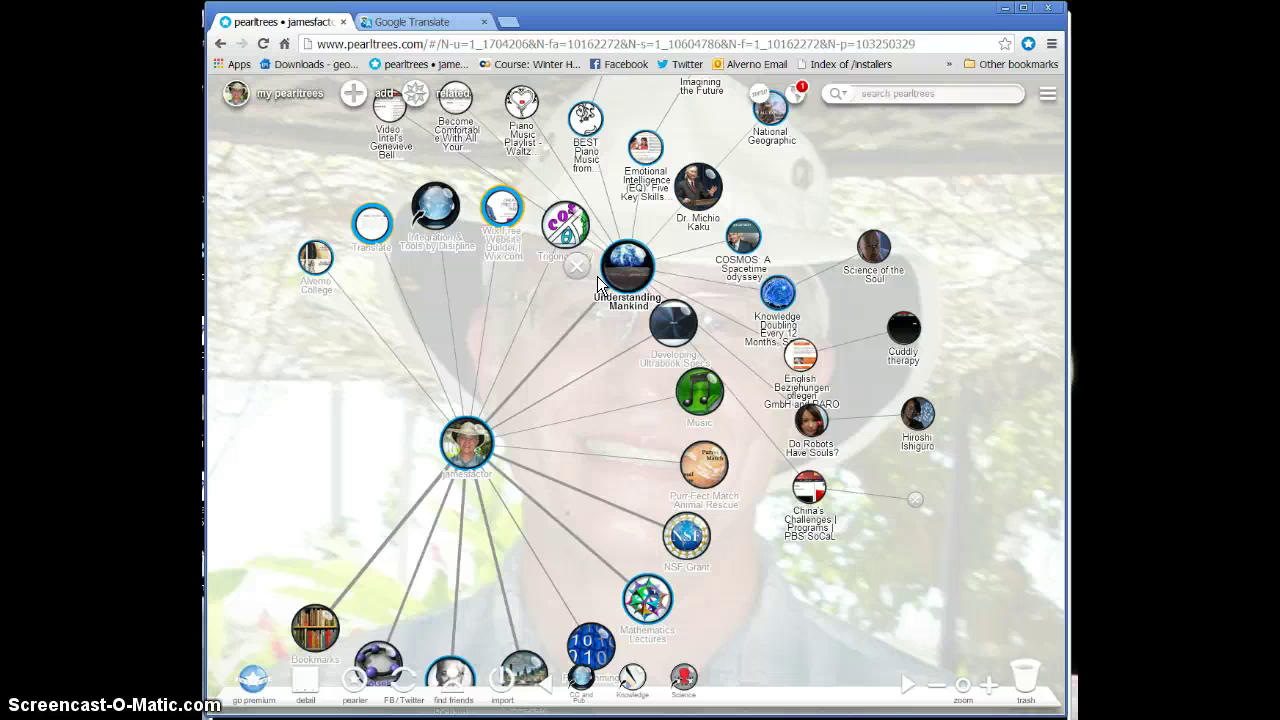
click(698, 185)
click(940, 43)
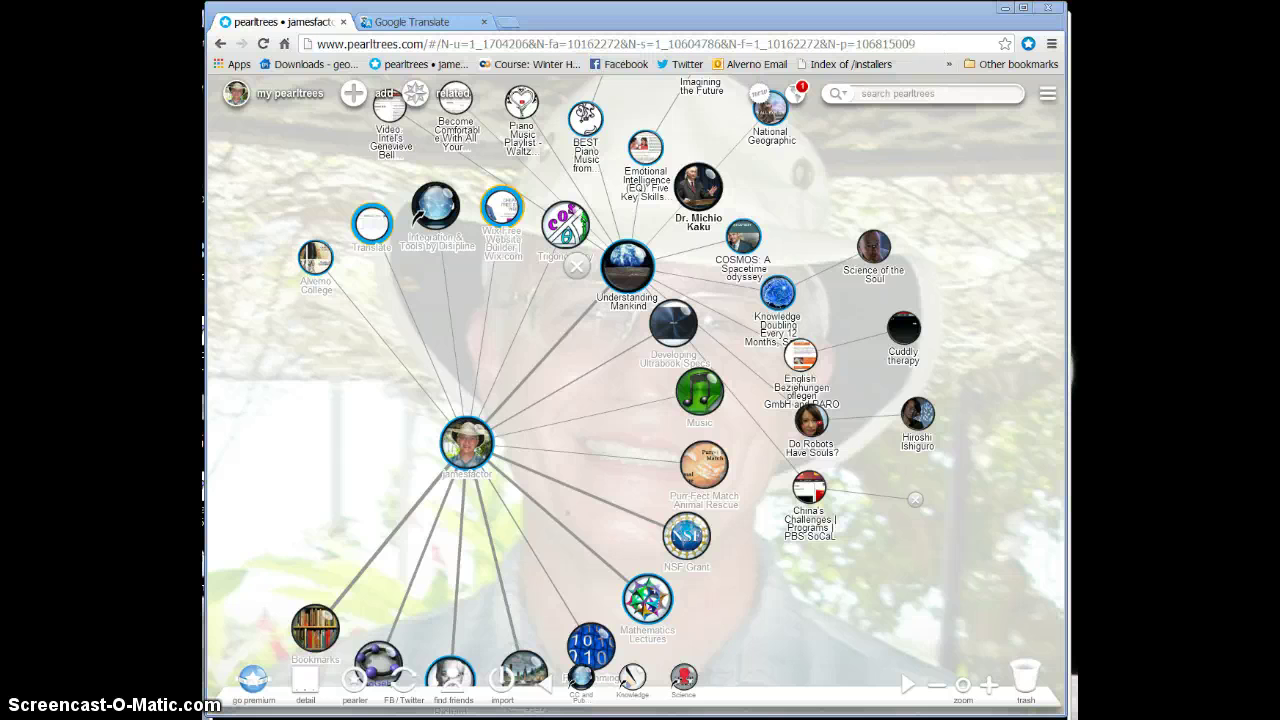
click(757, 45)
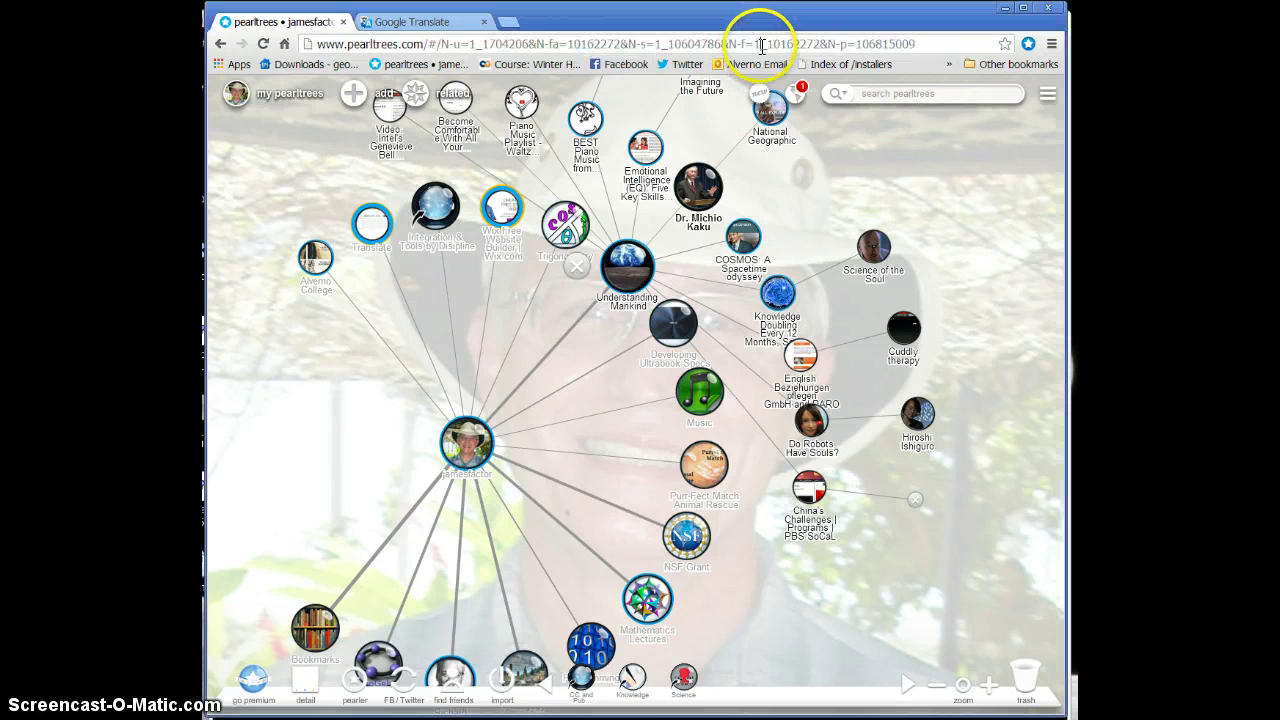
text(http://www.alverno.edu/)
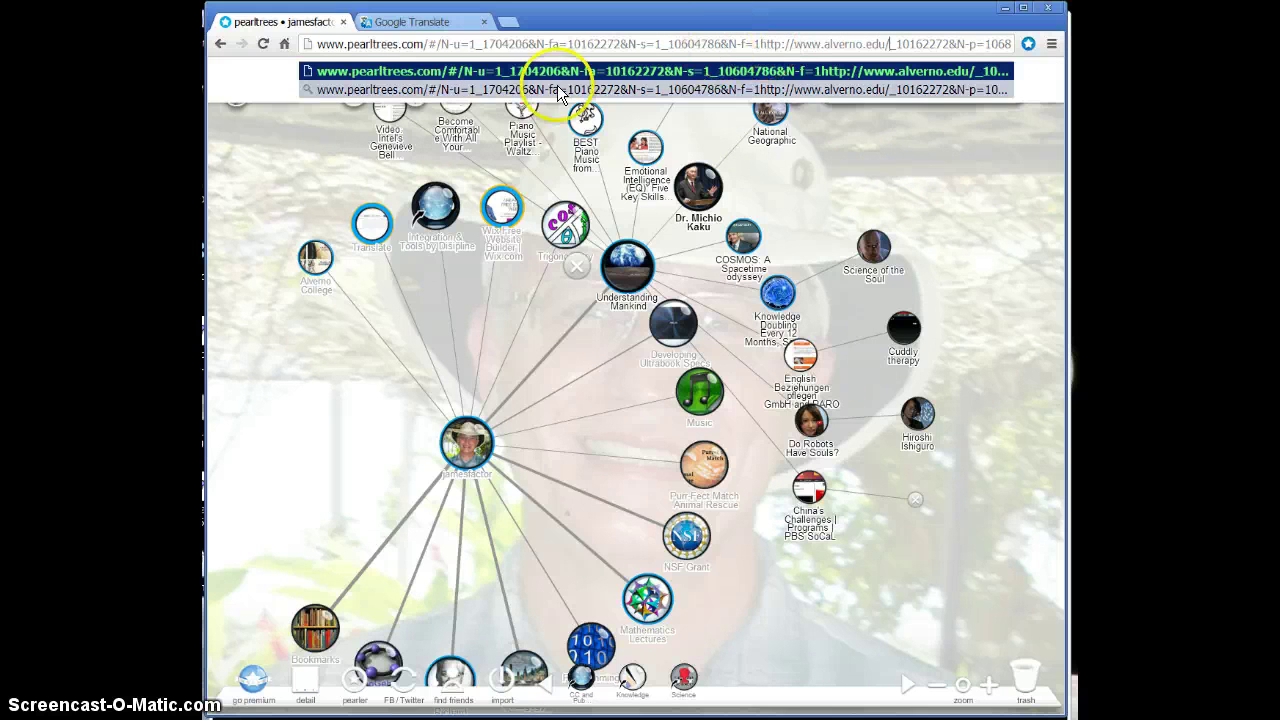
key(Escape)
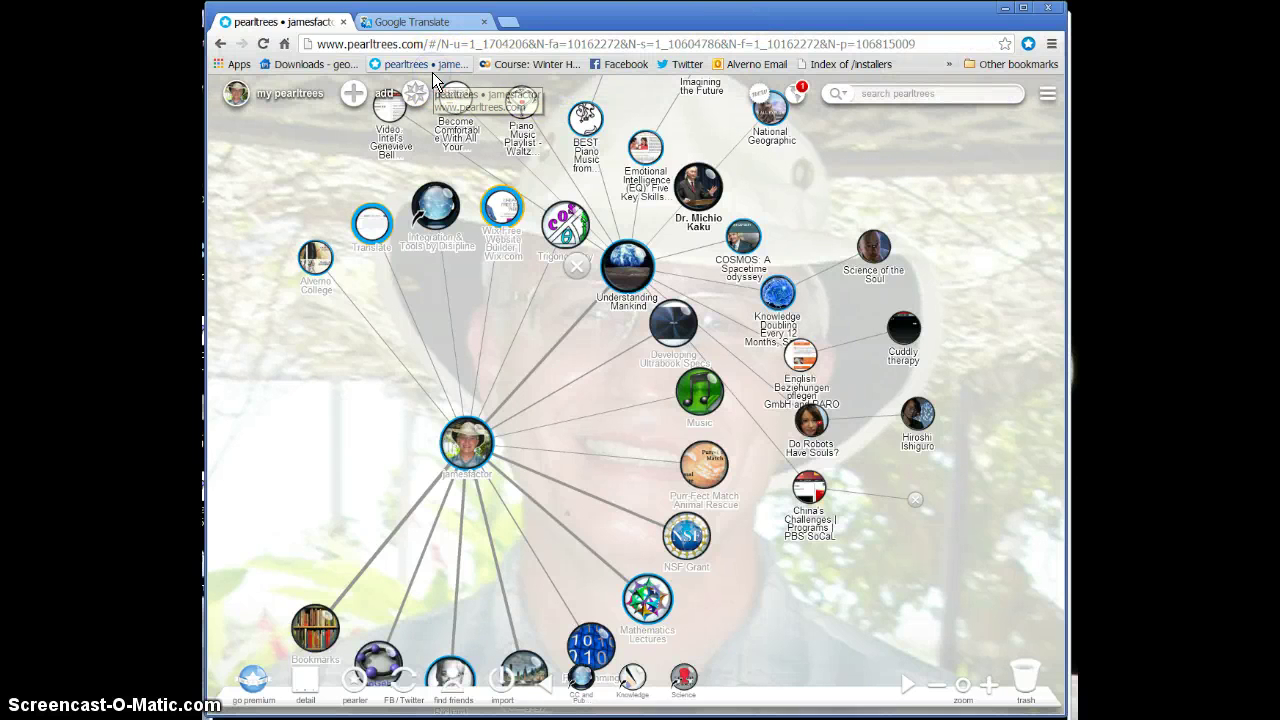
click(462, 45)
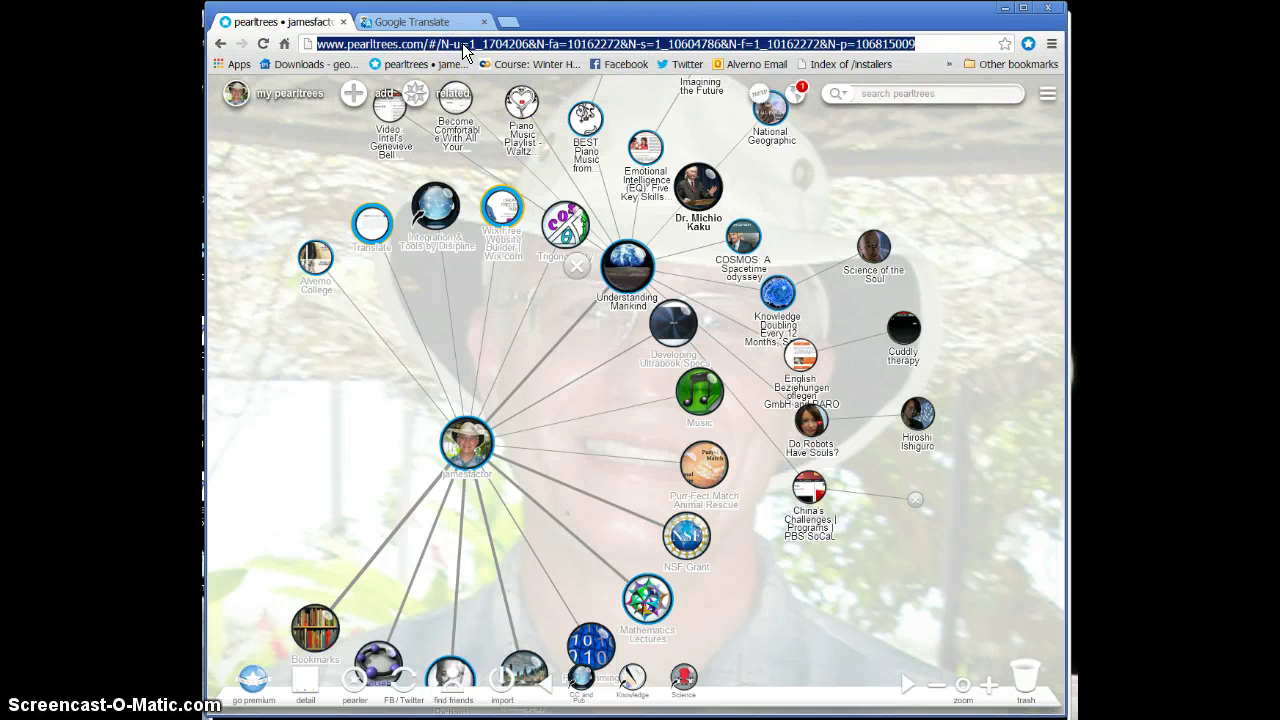
text(http://www.alverno.edu/)
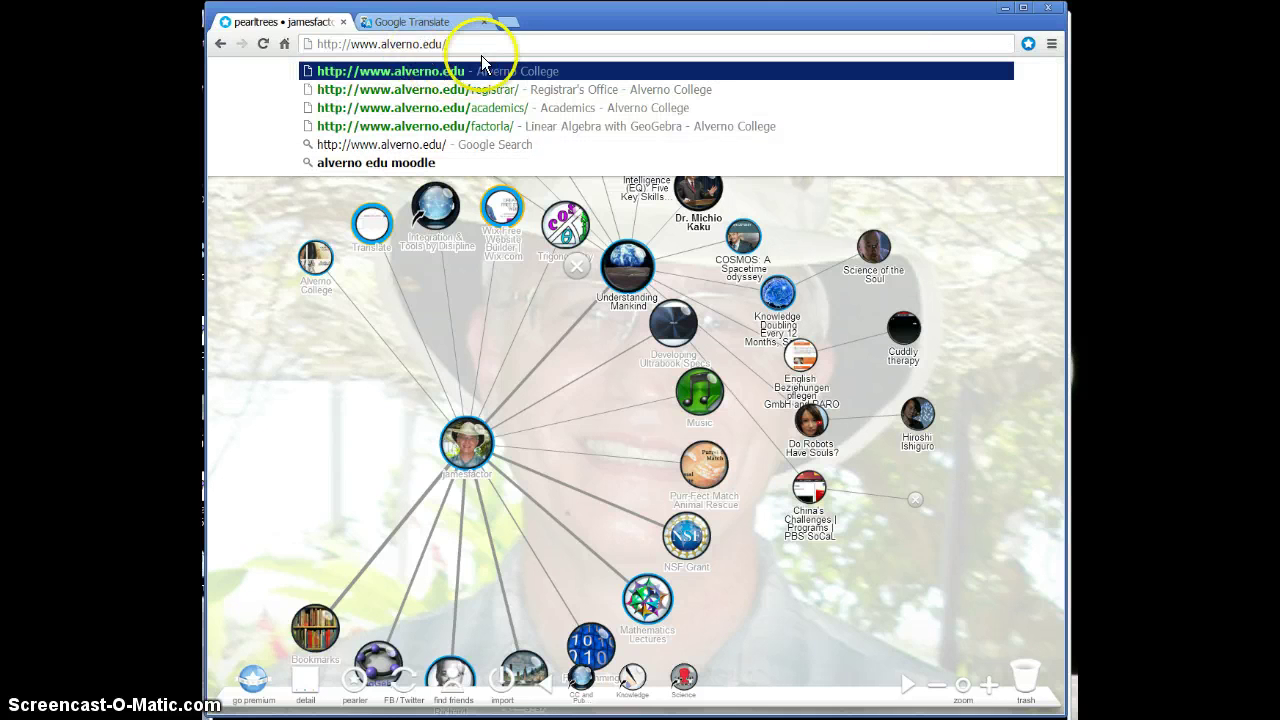
click(446, 72)
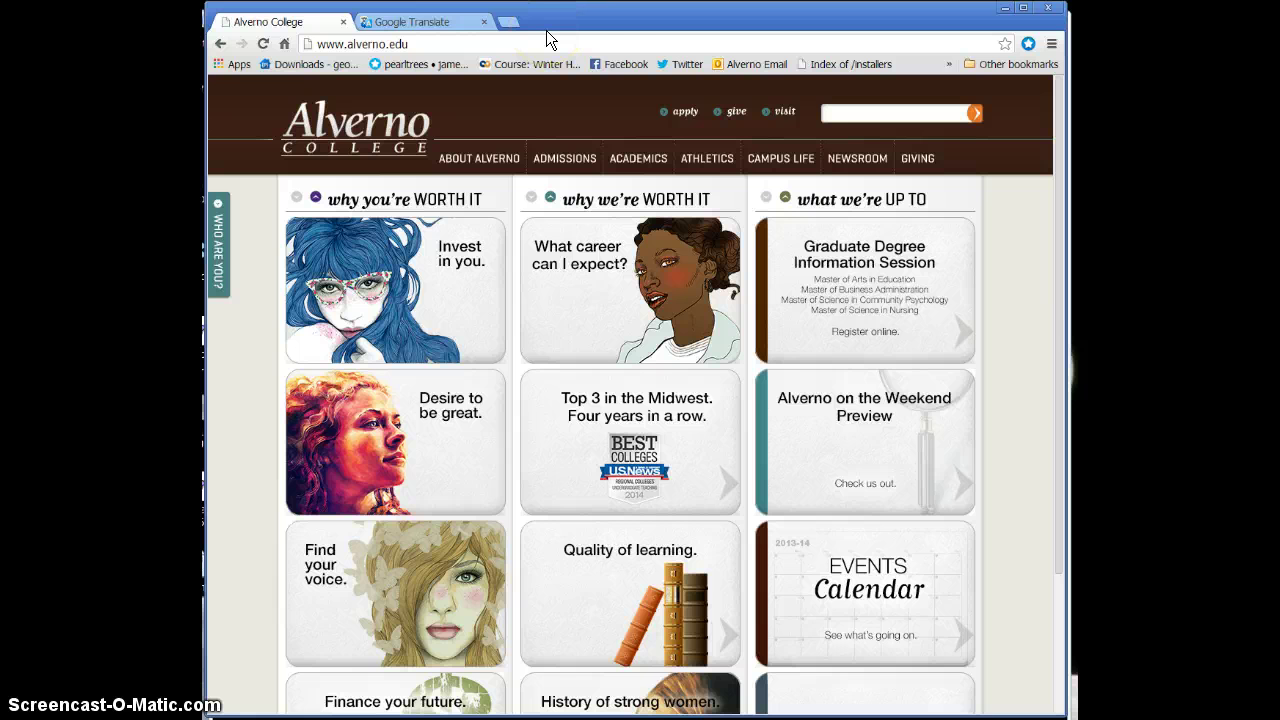
Pearl the Alverno College page into the root pearltree with the Pearltrees browser extension, and go back to the pearltree view
click(1025, 45)
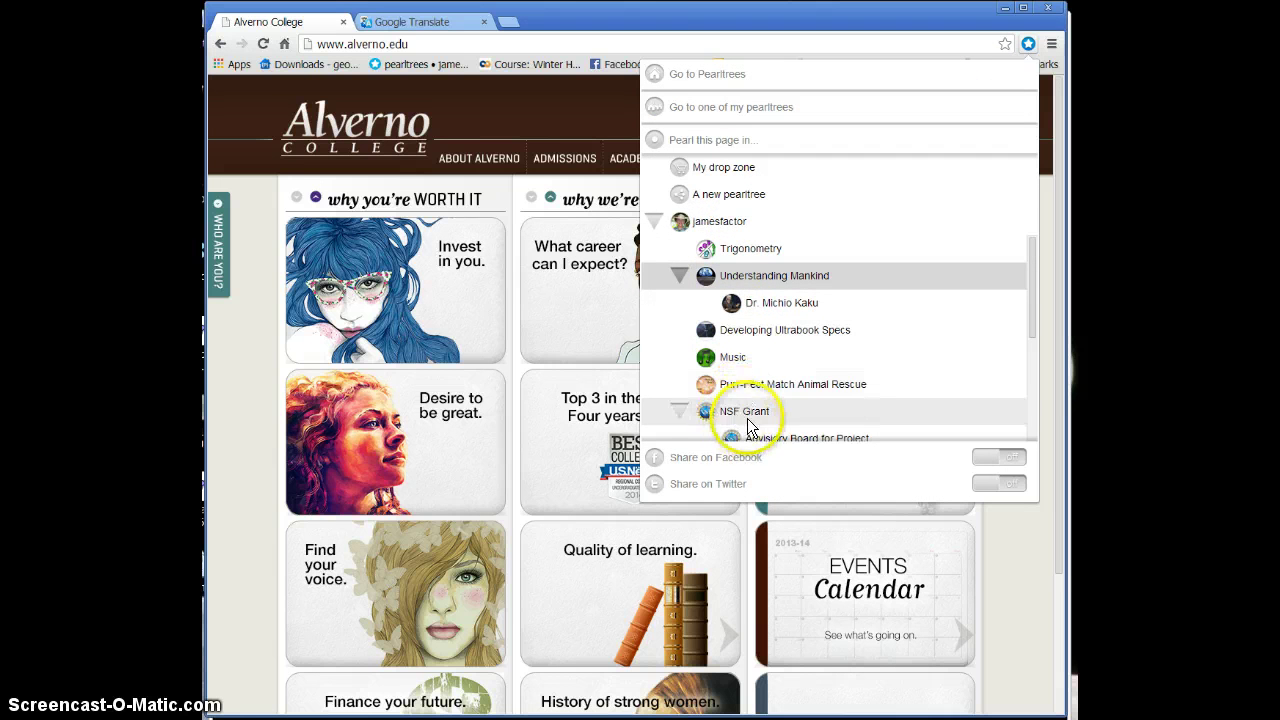
click(720, 222)
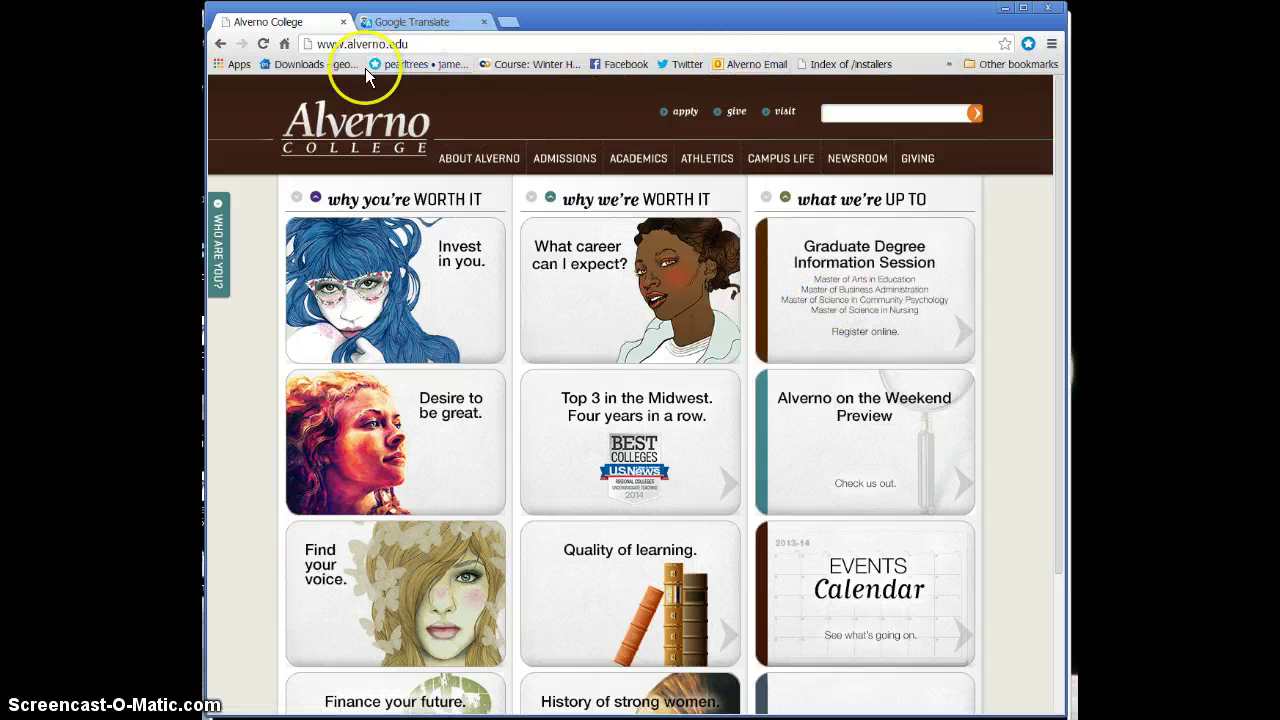
click(219, 46)
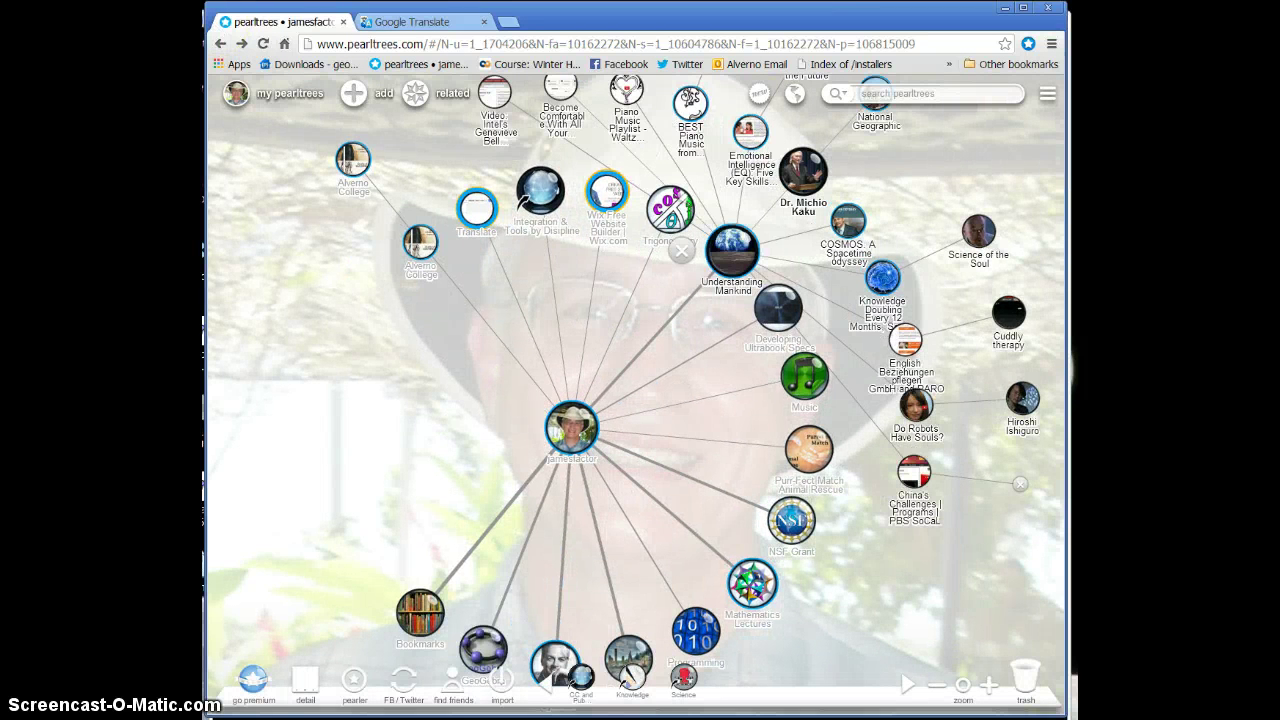
Delete both Alverno College pearls from the root pearltree
click(352, 162)
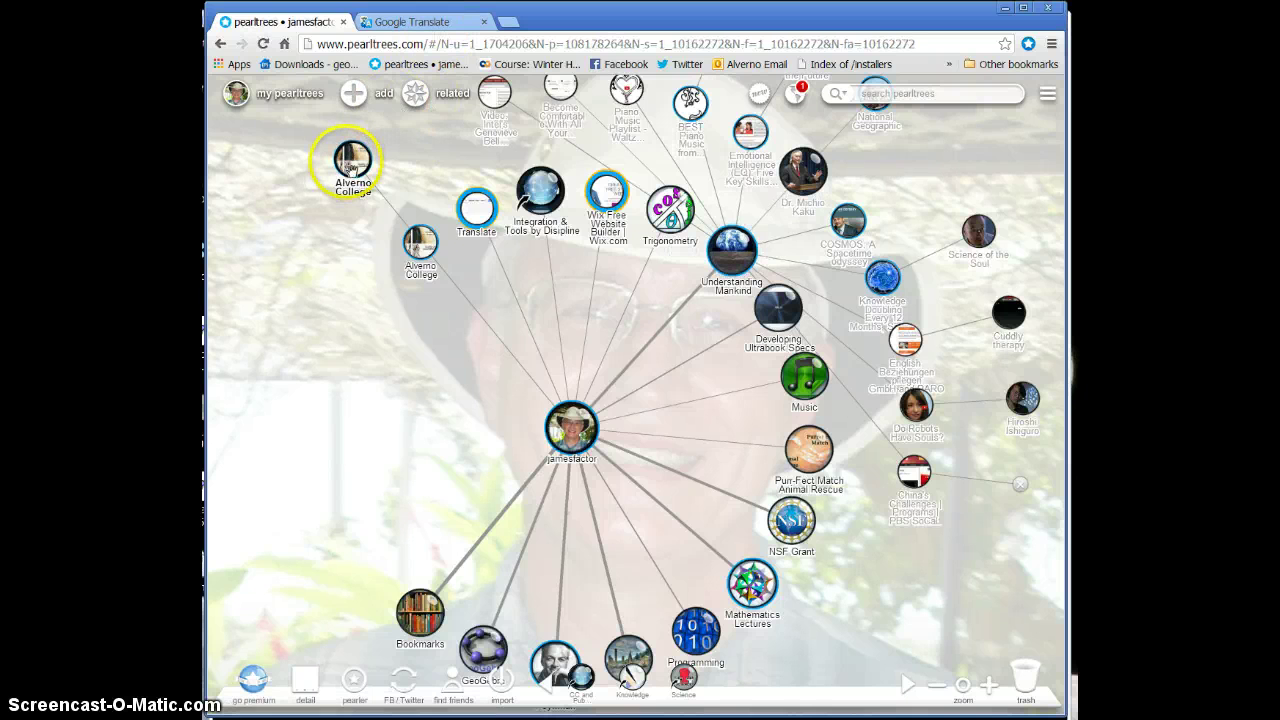
right_click(350, 168)
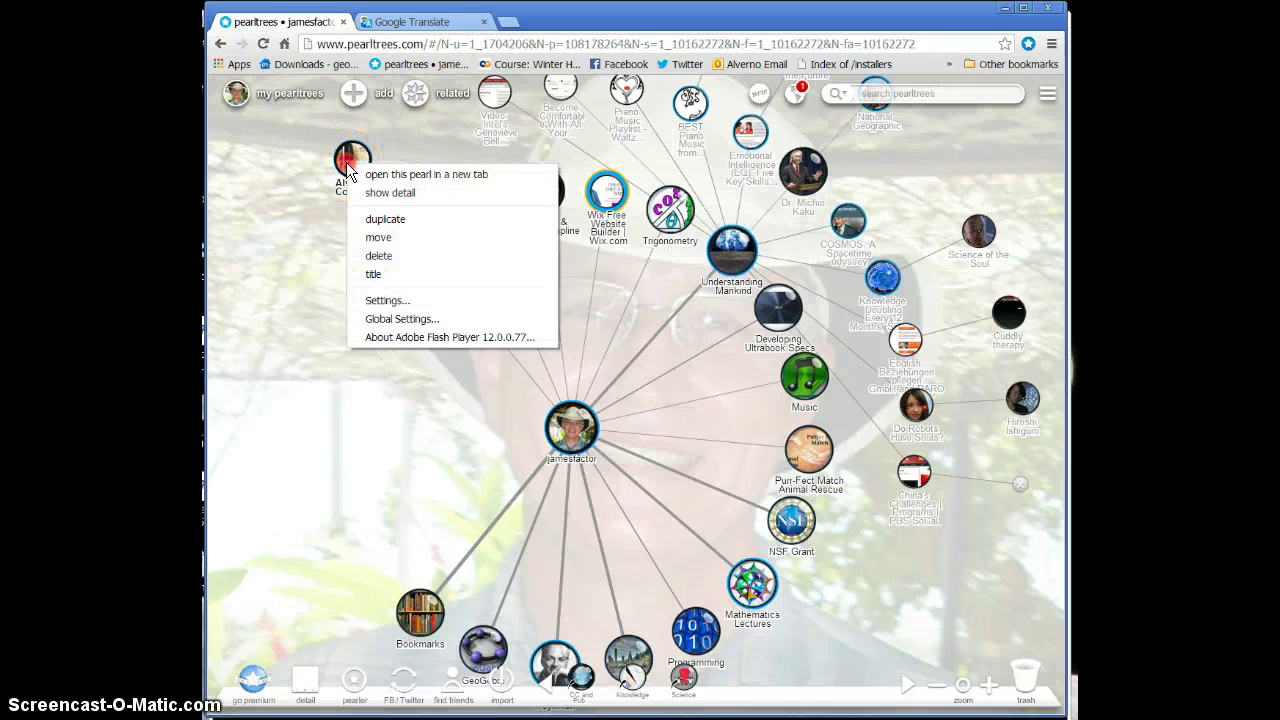
click(381, 257)
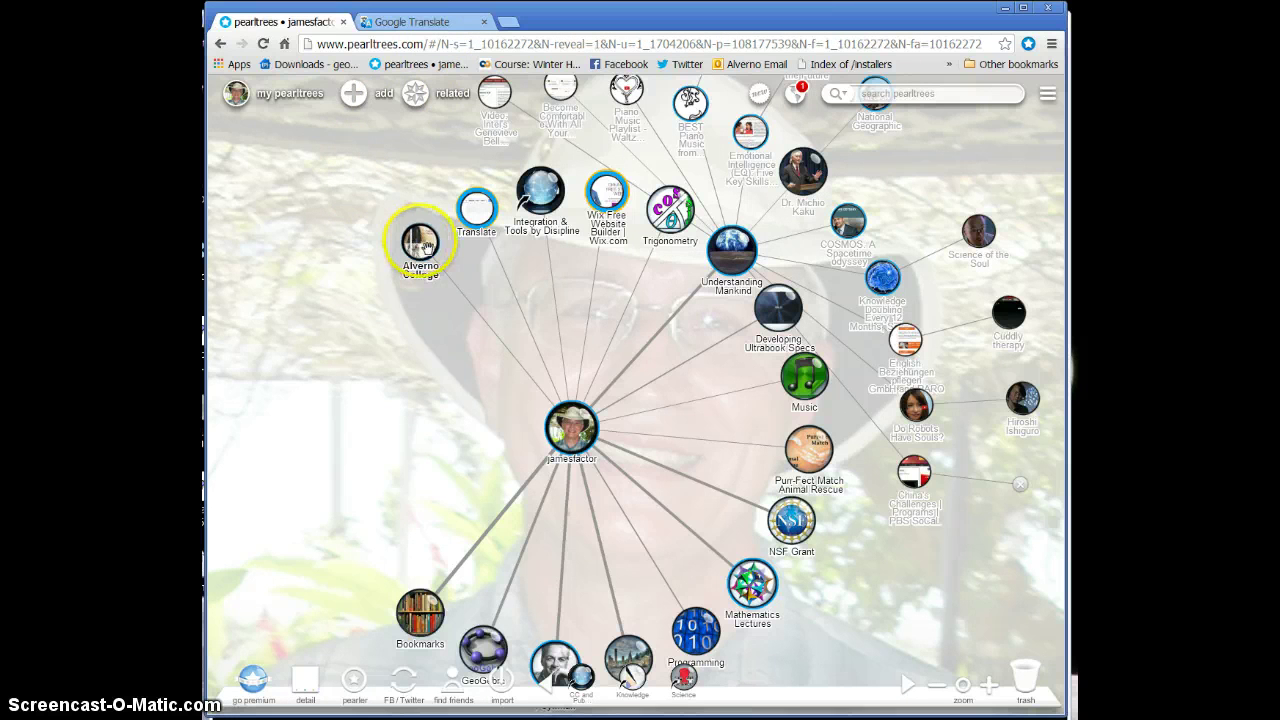
right_click(421, 243)
click(443, 318)
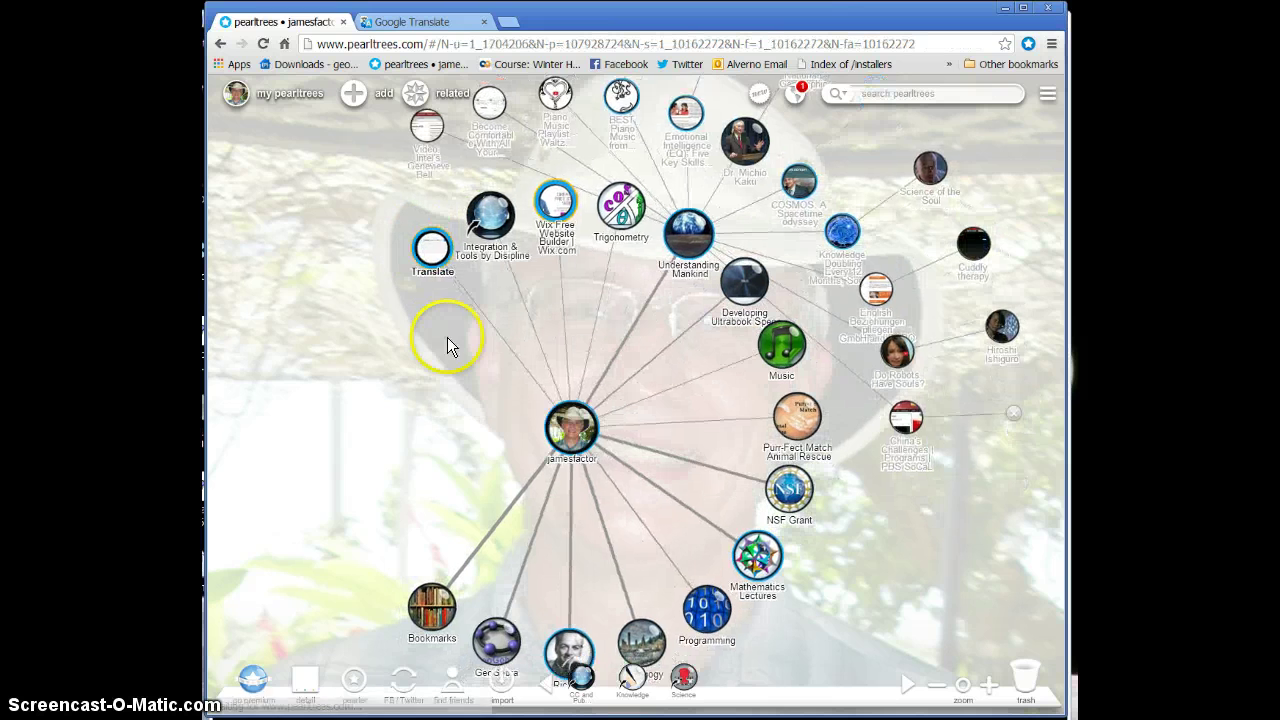
View the profile details of the root pearl, close them, and reset the view to the home pearltree
click(576, 436)
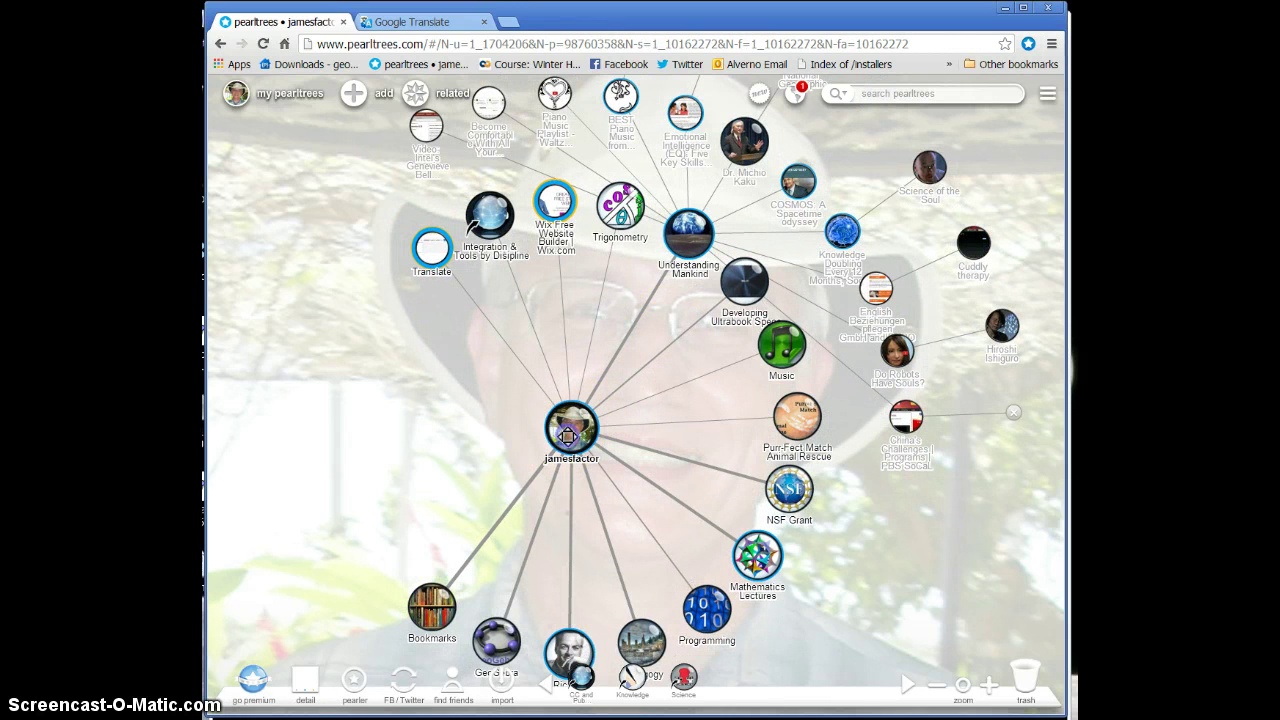
click(570, 430)
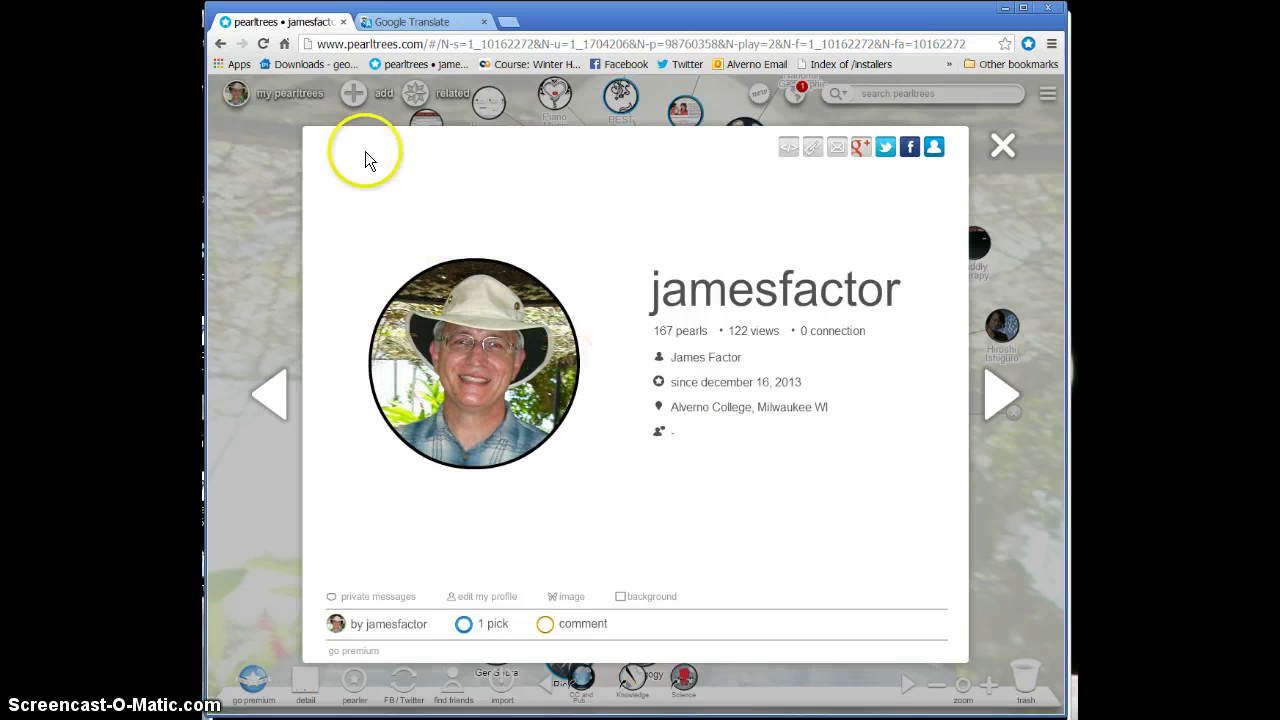
click(1001, 145)
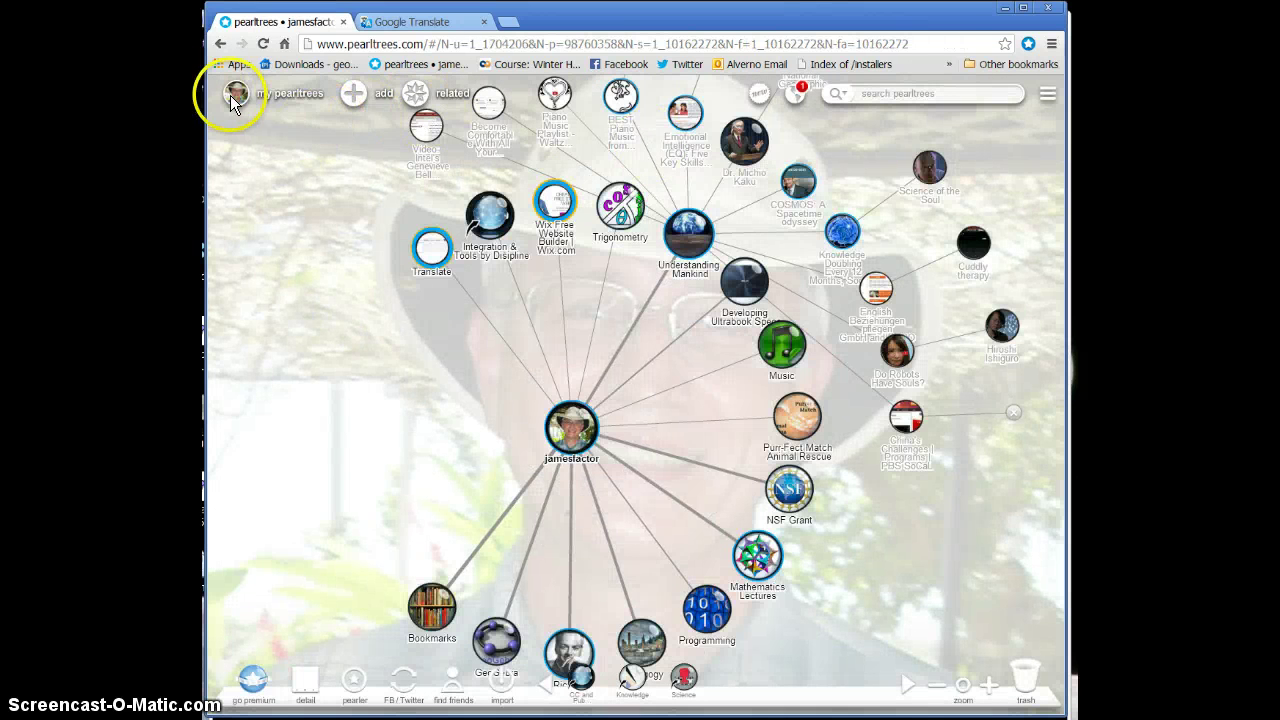
click(230, 95)
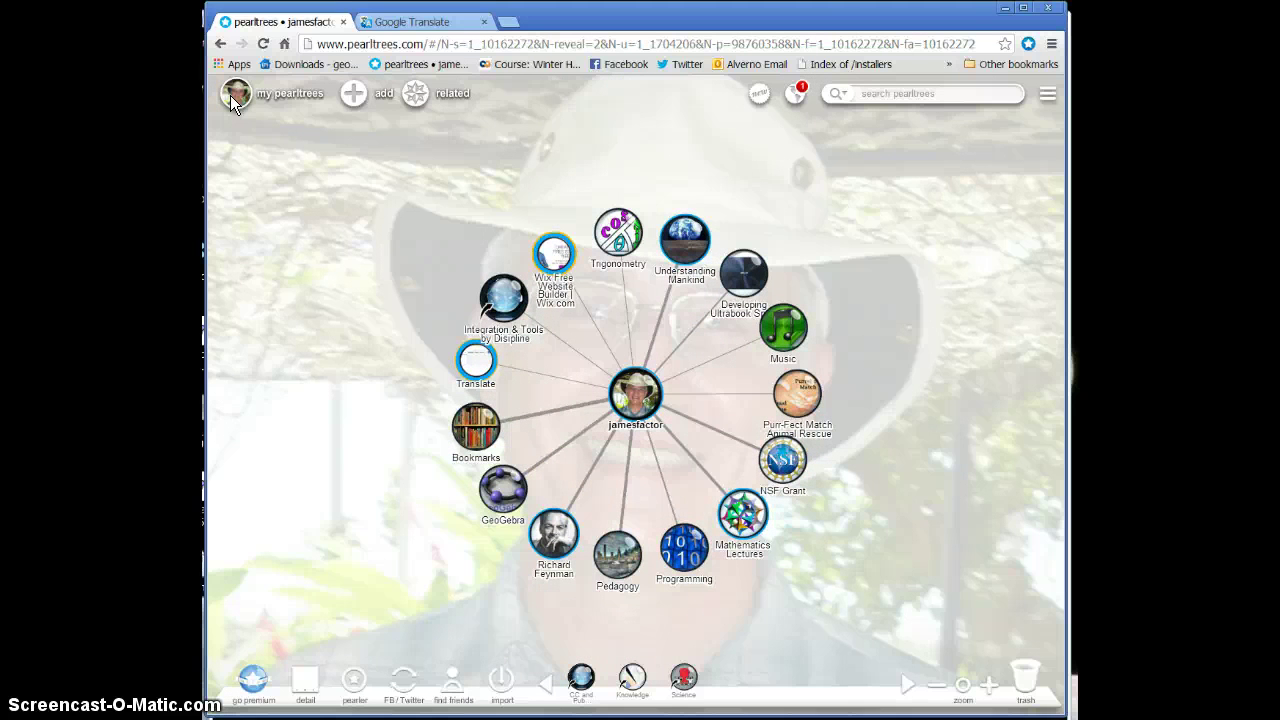
Select the Knowledge pearl stored in the drop zone
click(631, 680)
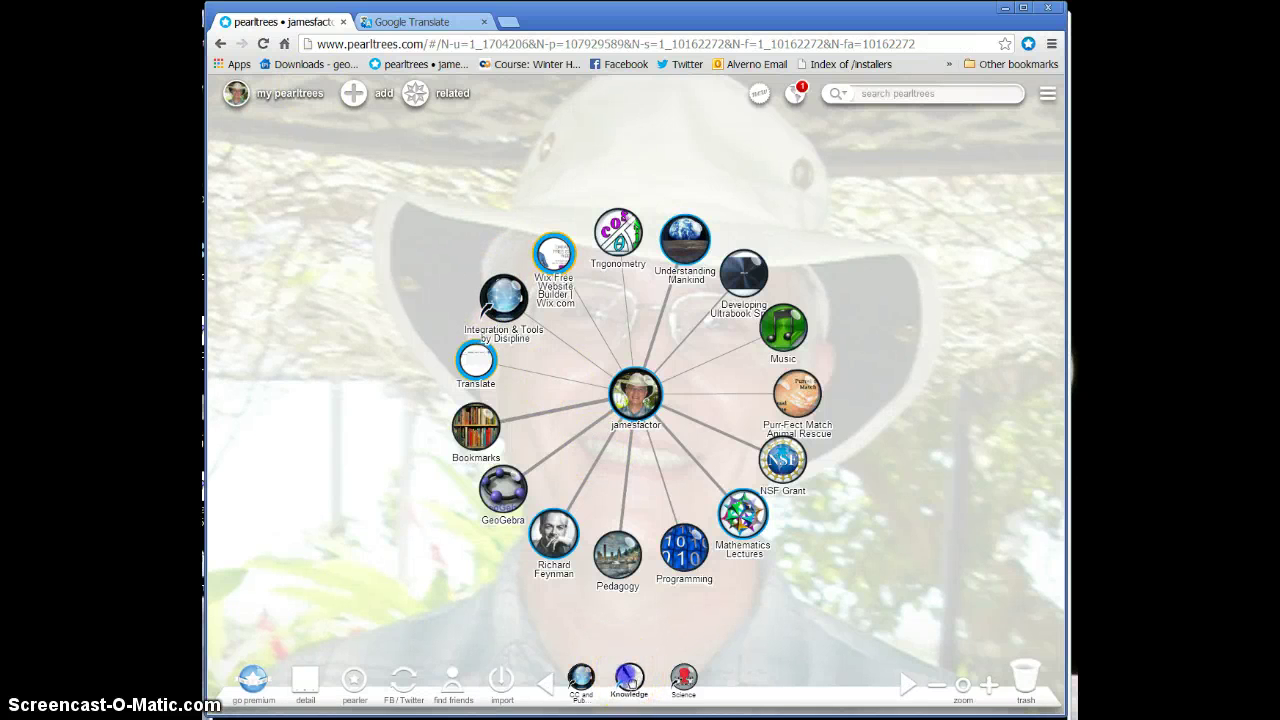
mouse_move(631, 680)
mouse_down()
mouse_move(829, 437)
mouse_move(826, 226)
mouse_move(686, 95)
mouse_move(800, 466)
mouse_move(590, 690)
mouse_move(631, 682)
mouse_up()
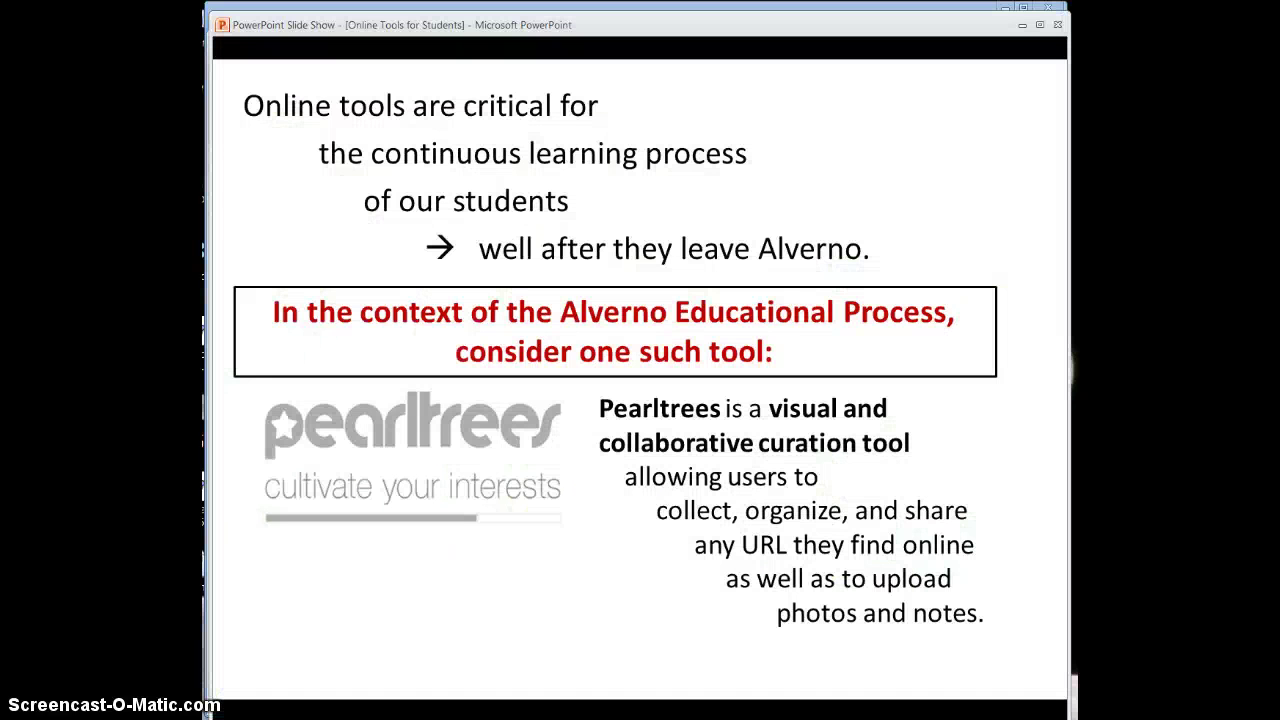
Advance the Online Tools for Students slide show in PowerPoint to the slide on the 8 abilities that Pearltrees support
key(Right)
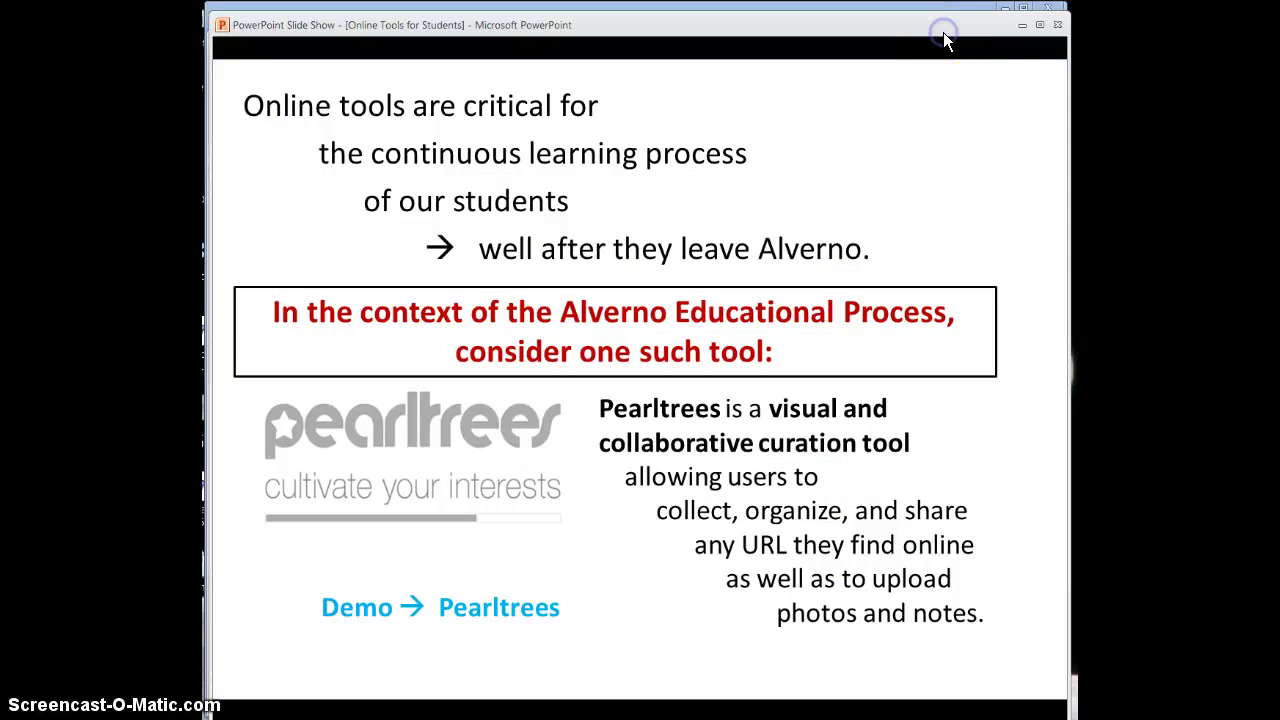
key(Right)
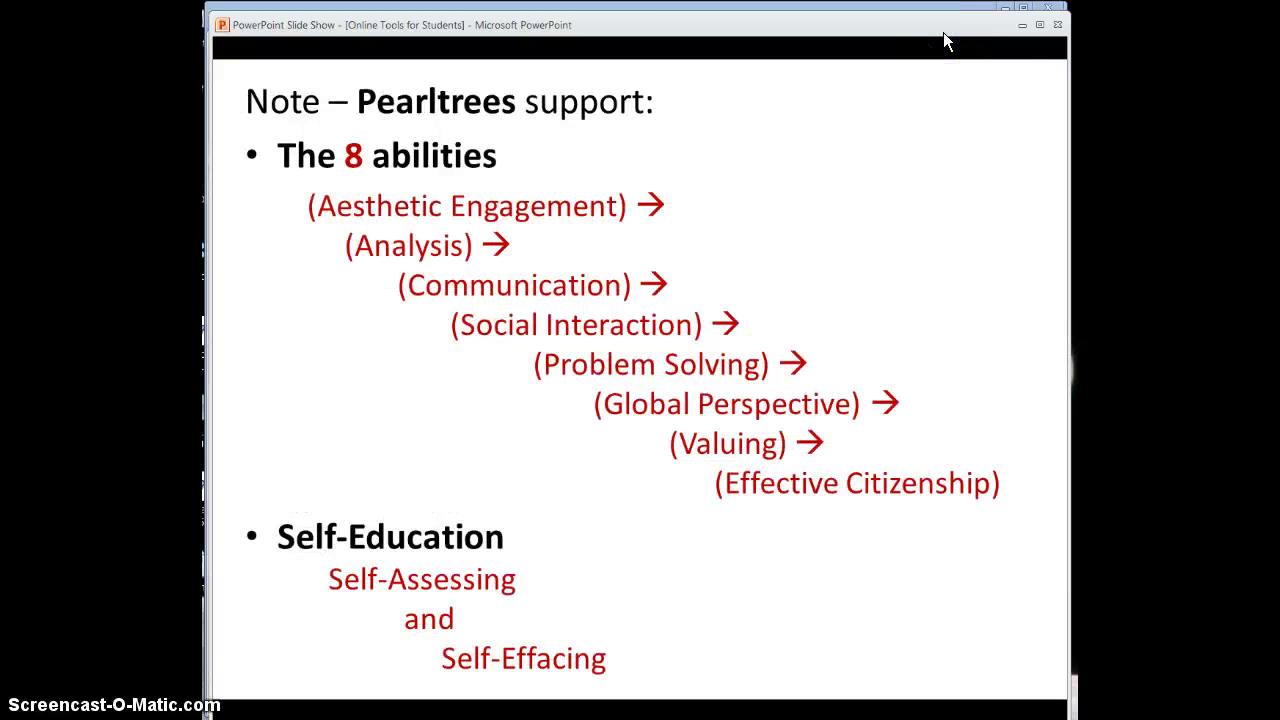